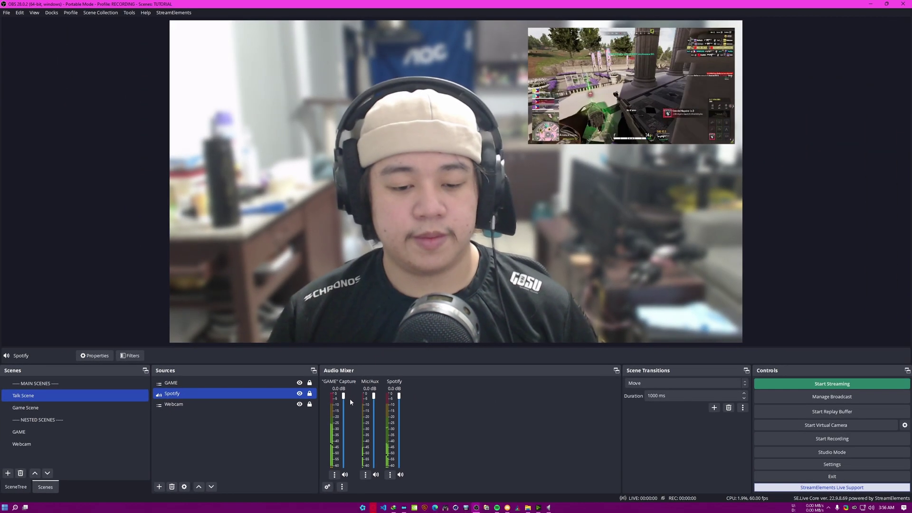
# - Lower the game capture volume to -22.9 dB and add a Spotify move-value filter named FADE UP
pyautogui.moveTo(343, 396); pyautogui.dragTo(343, 434)
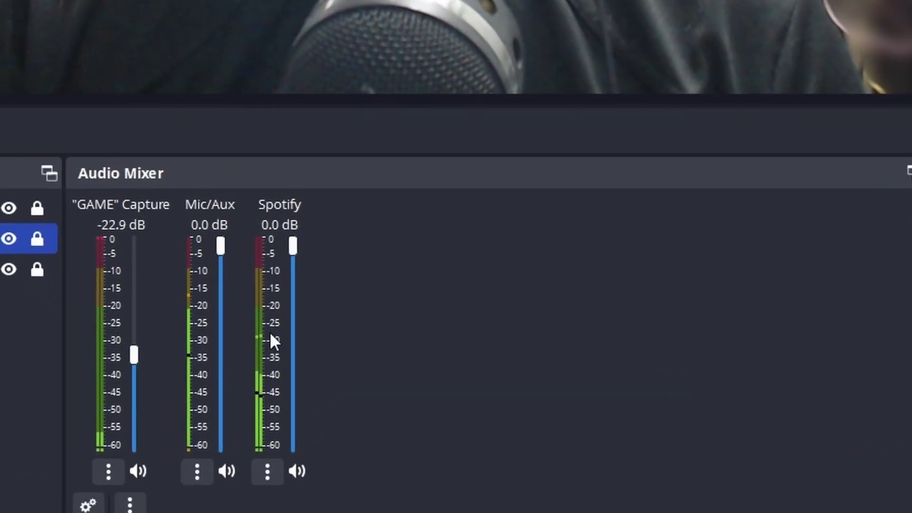
pyautogui.rightClick(392, 424)
pyautogui.click(338, 258)
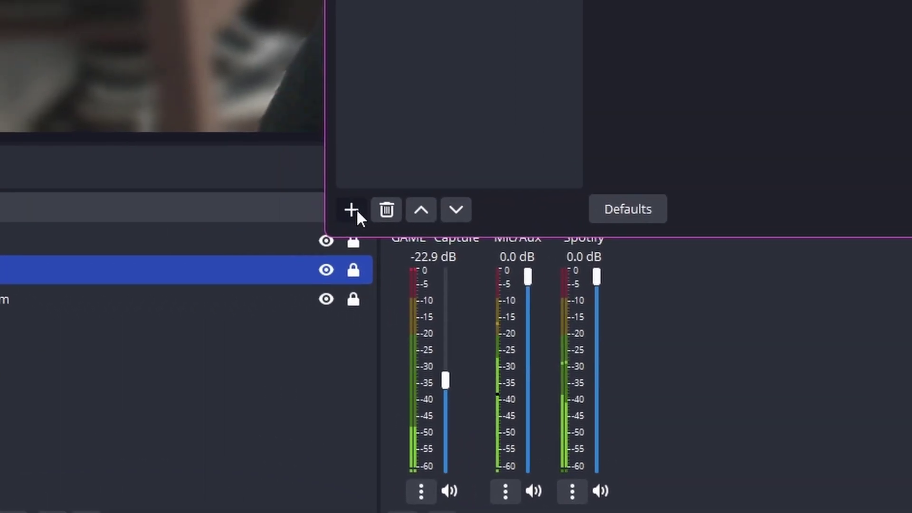
pyautogui.click(352, 209)
pyautogui.click(410, 403)
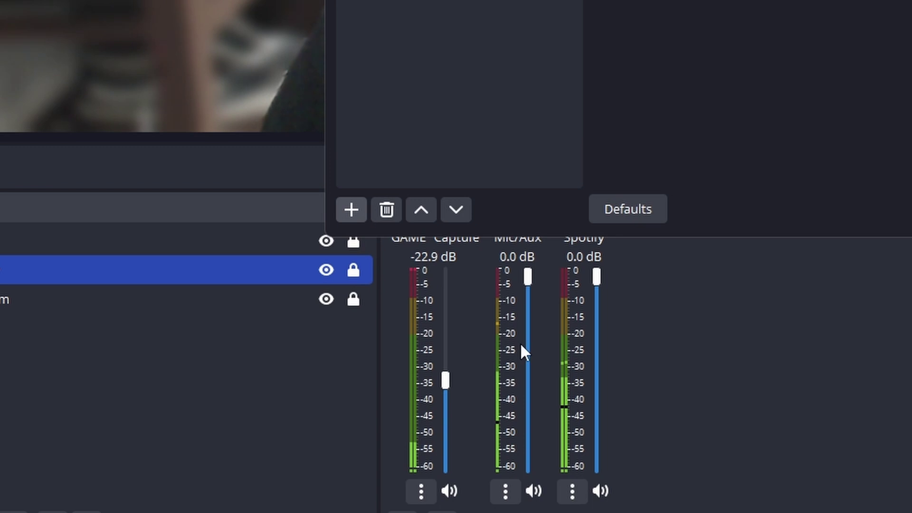
pyautogui.write('FADE UP')
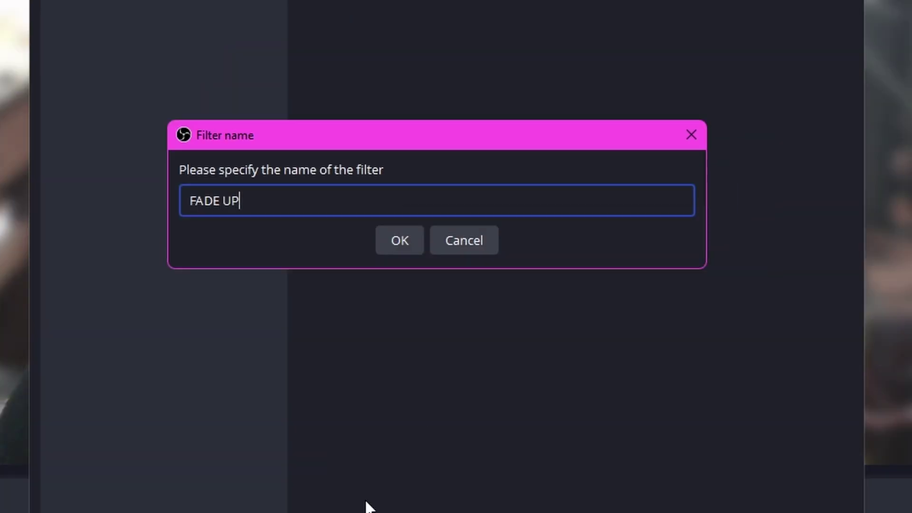
pyautogui.press('Return')
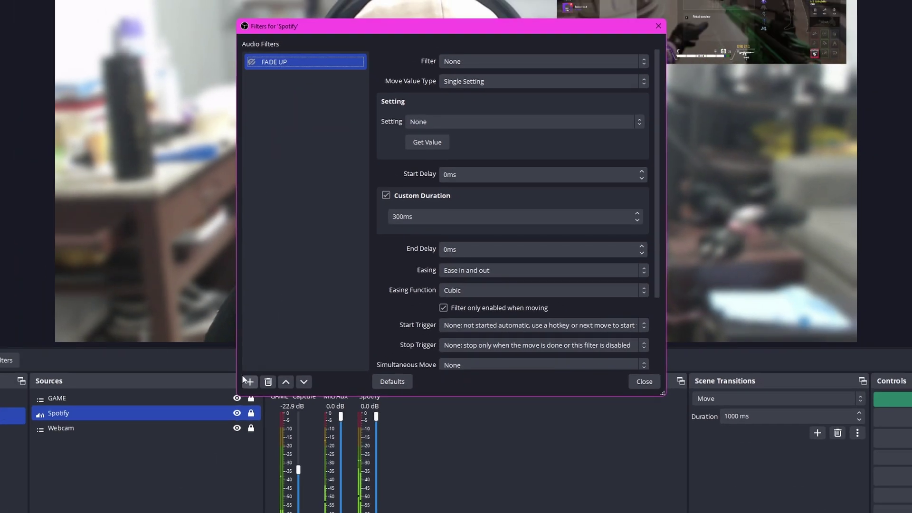
# - Add a second Spotify move-value filter named FADE DOWN
pyautogui.click(249, 381)
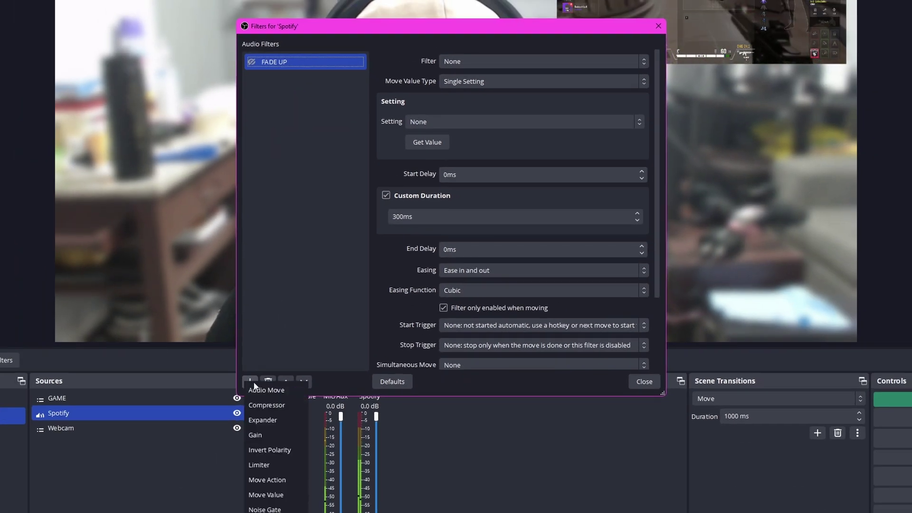
pyautogui.click(270, 493)
pyautogui.write('FA')
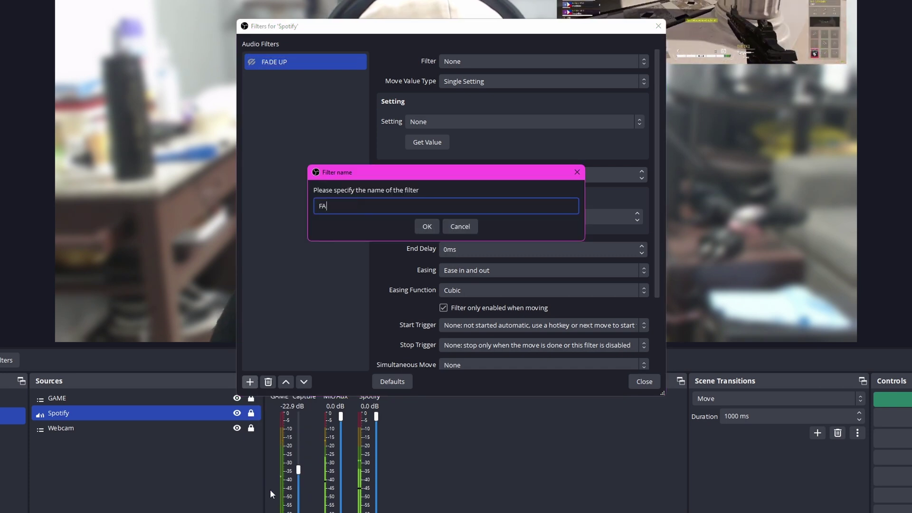
pyautogui.write('DE DOWN')
pyautogui.press('Return')
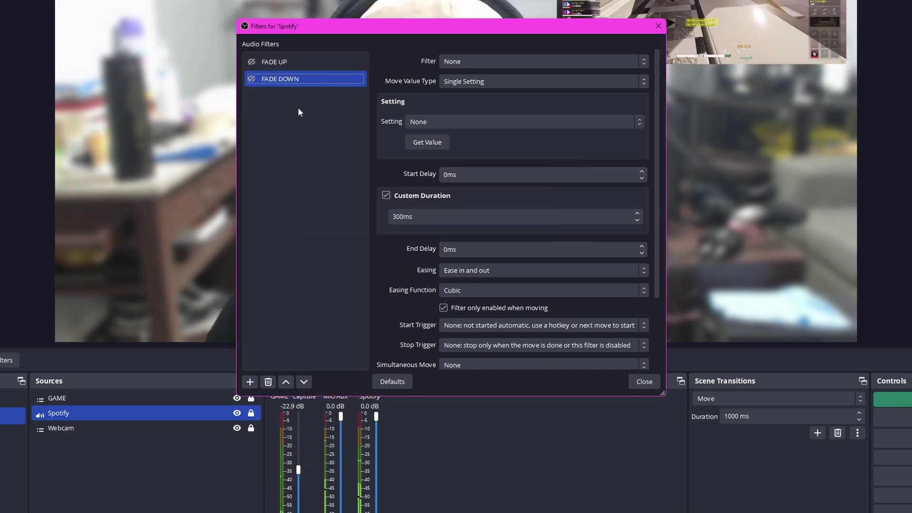
pyautogui.click(292, 64)
# - Make FADE UP animate Spotify's Source volume with a 100% target value
pyautogui.click(467, 122)
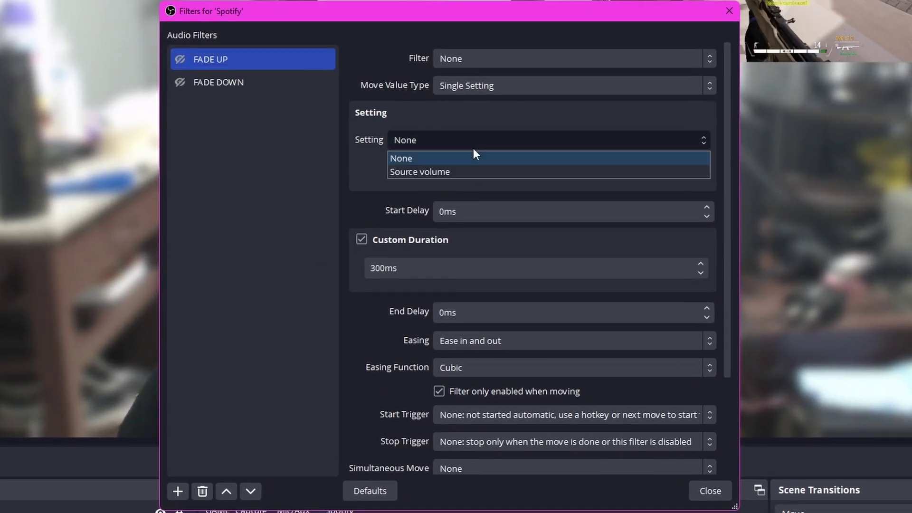
pyautogui.click(466, 171)
pyautogui.moveTo(453, 169); pyautogui.dragTo(334, 165)
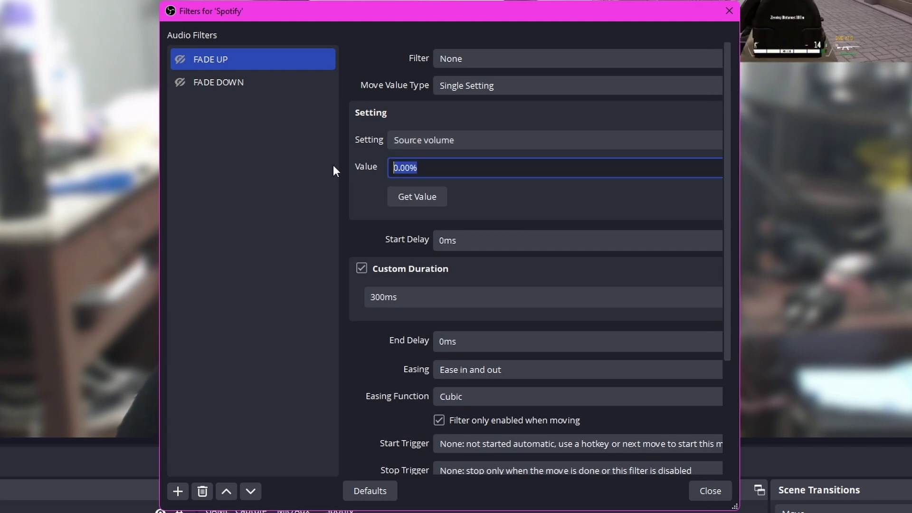
pyautogui.click(559, 227)
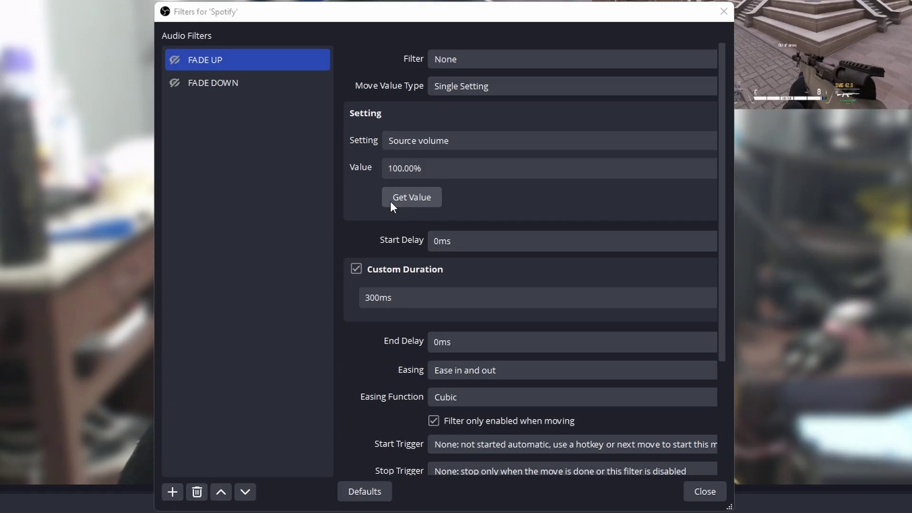
# - Capture Spotify's full 0 dB volume as FADE UP's target and set a 3000 ms duration
pyautogui.click(394, 202)
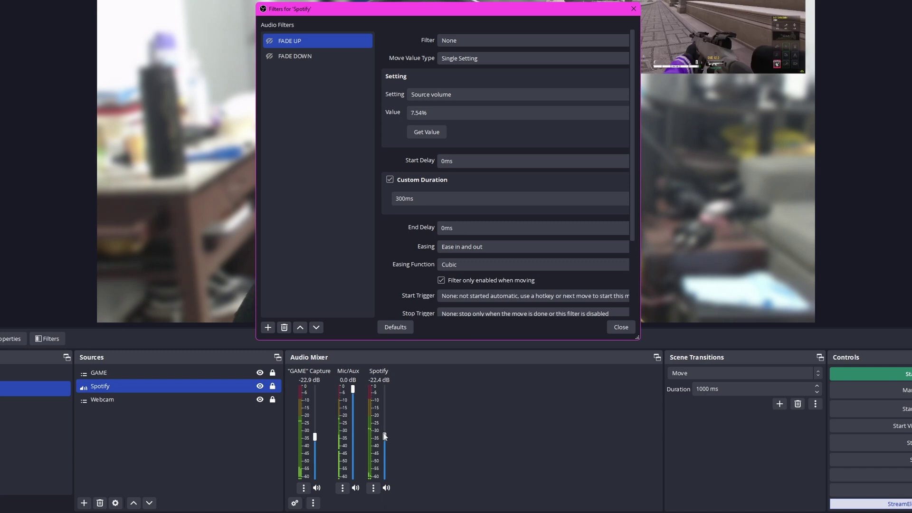
pyautogui.moveTo(385, 436); pyautogui.dragTo(386, 423)
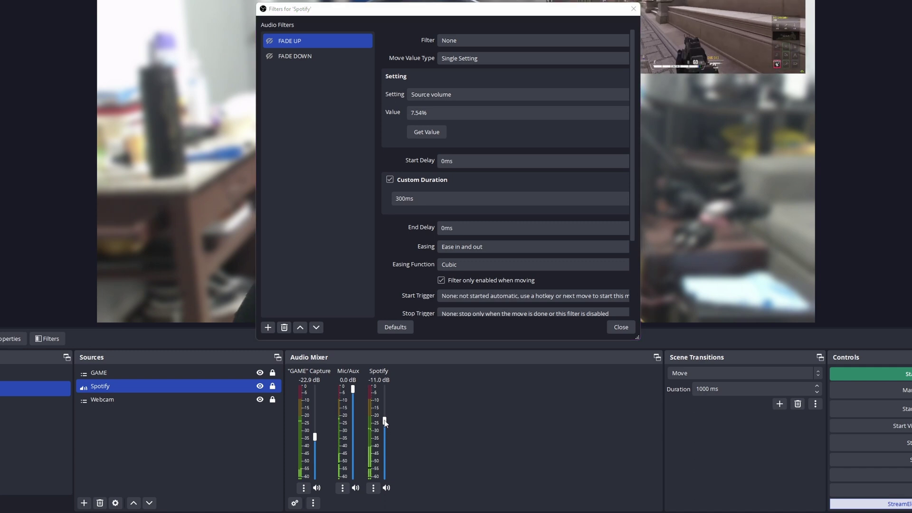
pyautogui.click(427, 133)
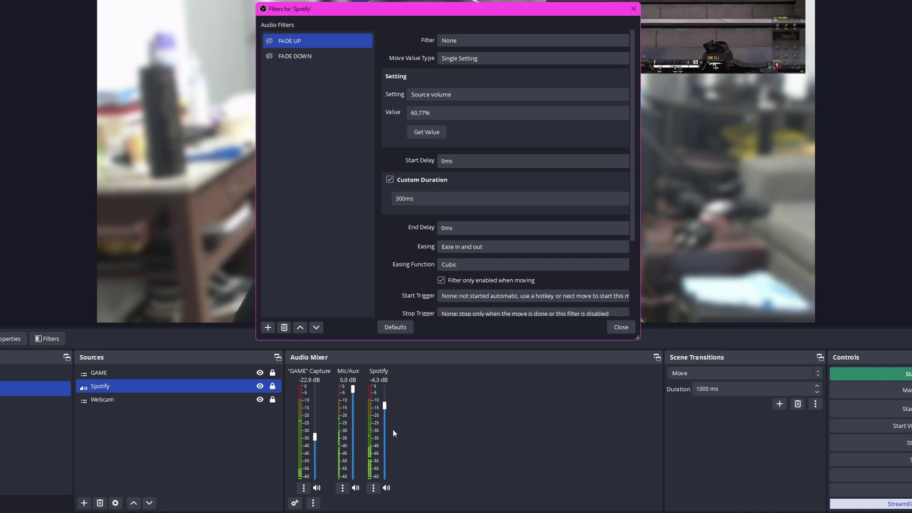
pyautogui.moveTo(384, 404); pyautogui.dragTo(384, 388)
pyautogui.click(431, 133)
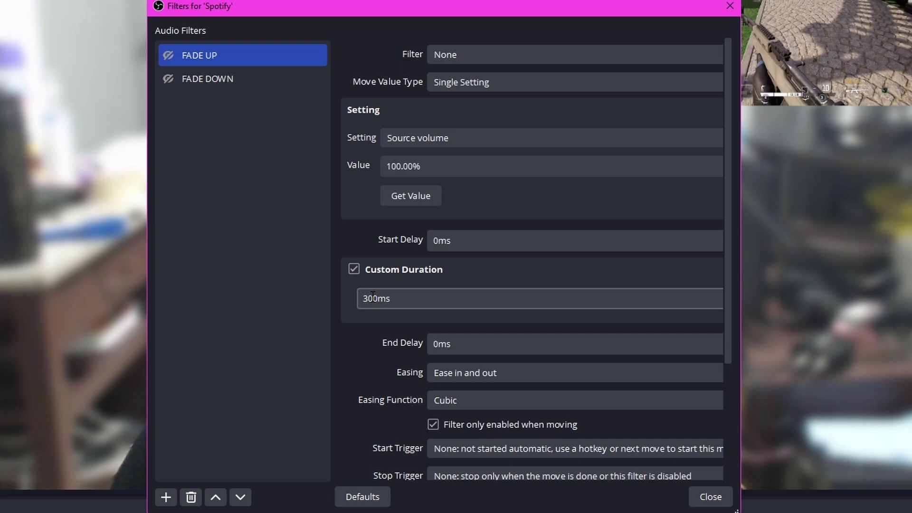
pyautogui.click(373, 295)
pyautogui.write('0')
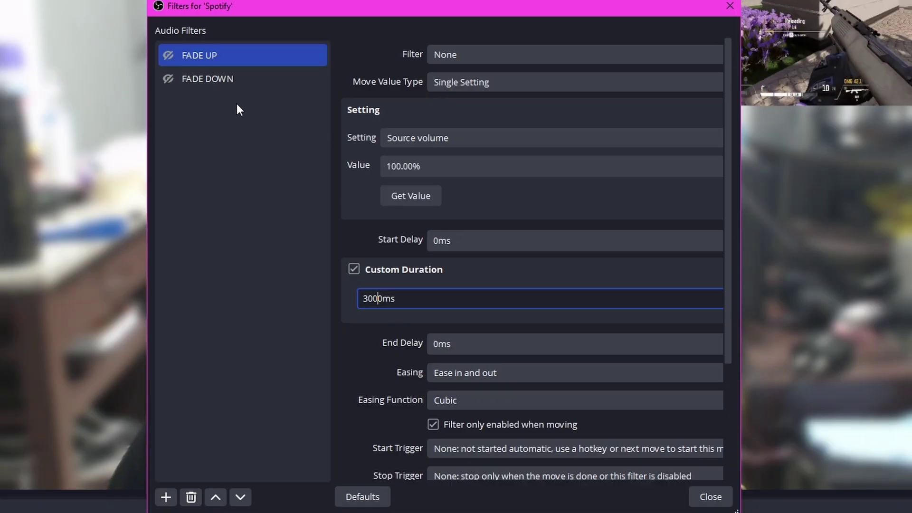
# - Point FADE DOWN at Spotify's Source volume with value 0 and a 3000 ms custom duration
pyautogui.click(219, 84)
pyautogui.click(429, 137)
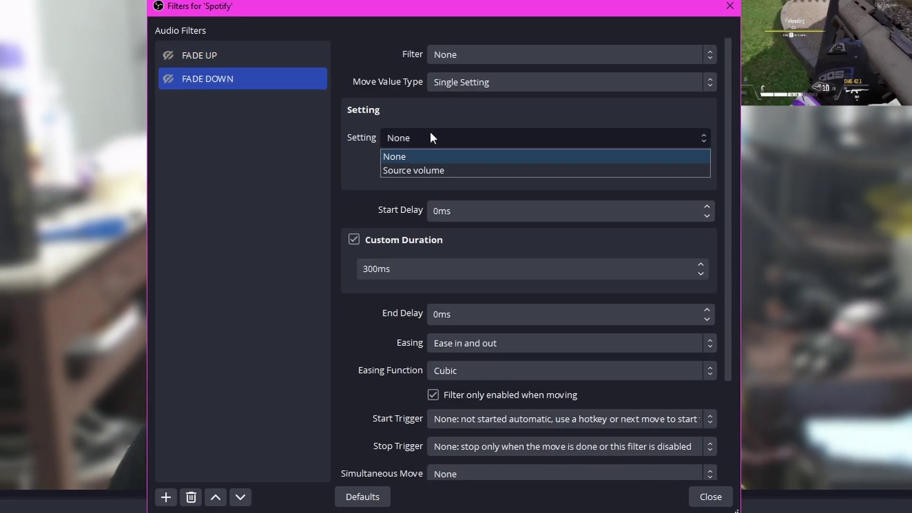
pyautogui.click(424, 170)
pyautogui.moveTo(425, 171); pyautogui.dragTo(329, 161)
pyautogui.write('0')
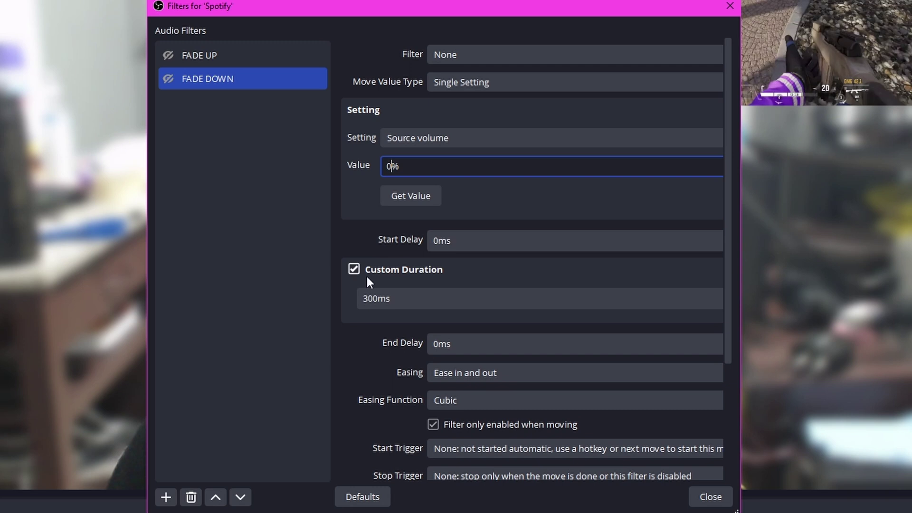
pyautogui.click(376, 304)
pyautogui.click(376, 304)
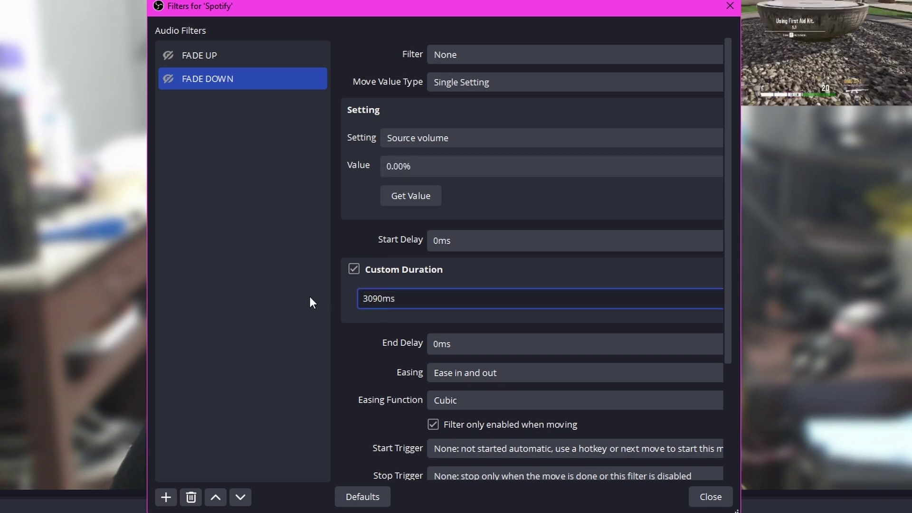
pyautogui.write('0')
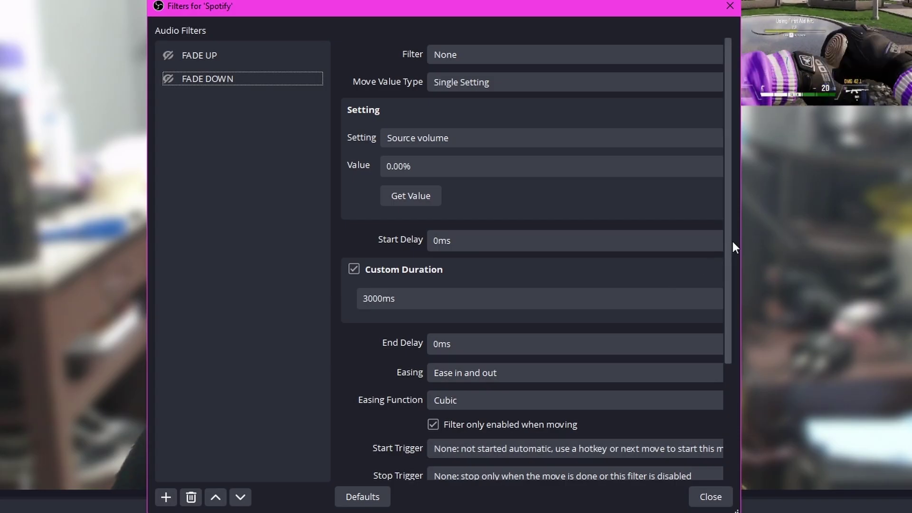
pyautogui.moveTo(729, 243); pyautogui.dragTo(724, 368)
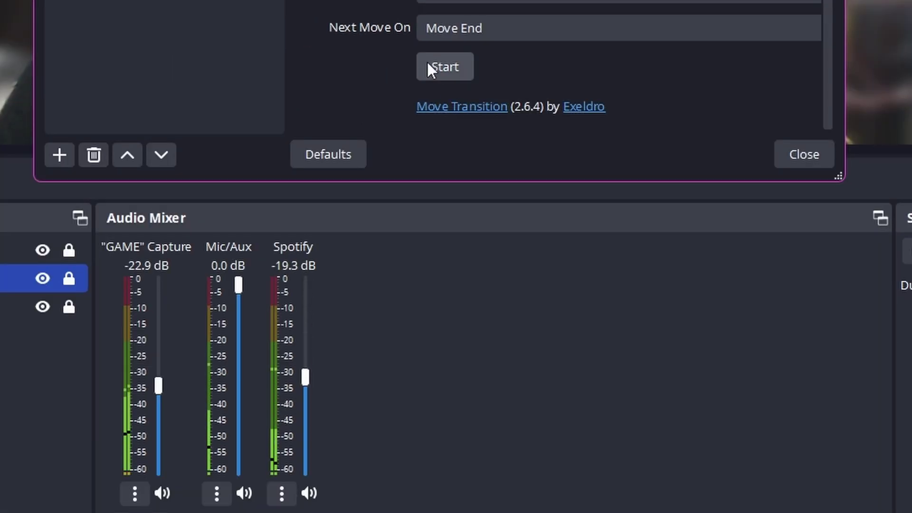
# - Start the FADE DOWN filter to test Spotify's volume fading down
pyautogui.click(427, 66)
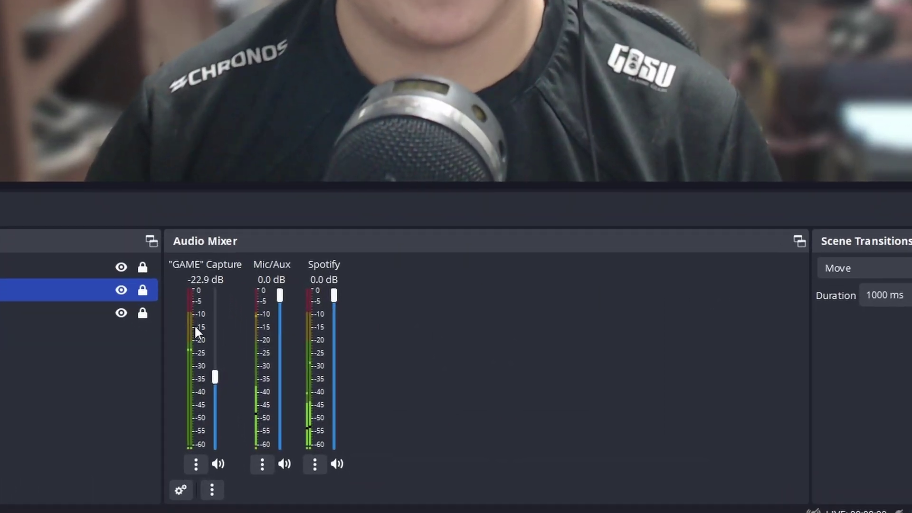
# - Give GAME Capture Source-volume move filters, checking both its FADE UP and FADE DOWN settings
pyautogui.rightClick(195, 327)
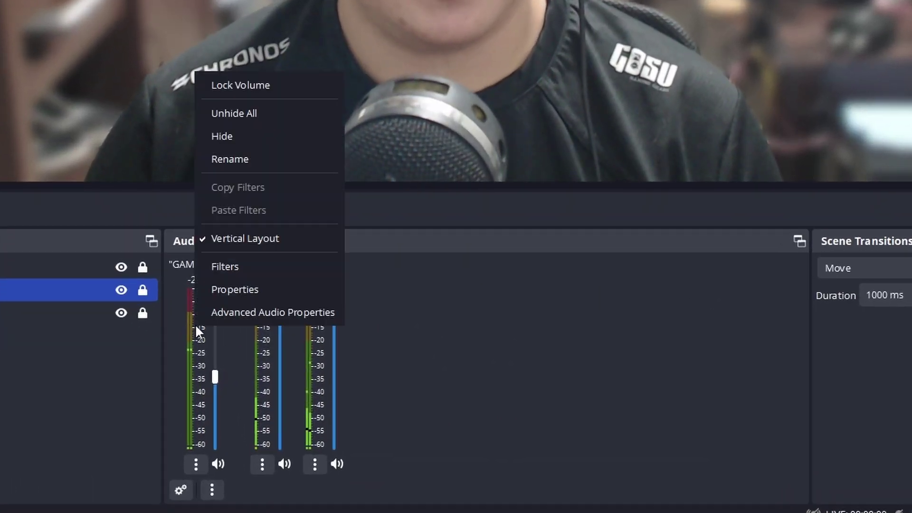
pyautogui.click(227, 266)
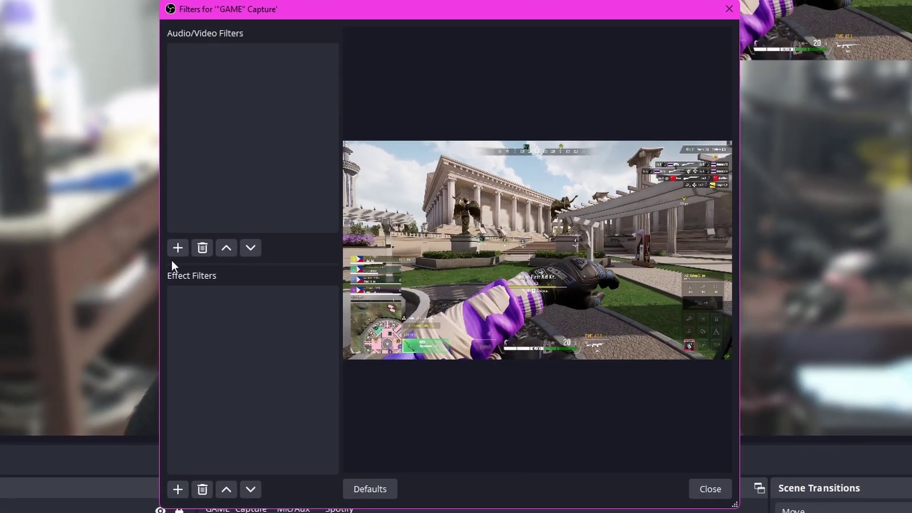
pyautogui.click(176, 246)
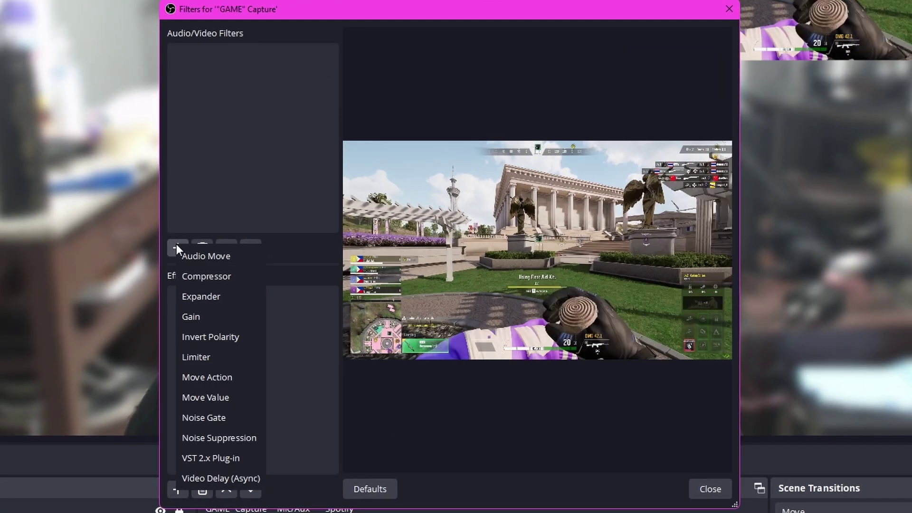
pyautogui.click(195, 397)
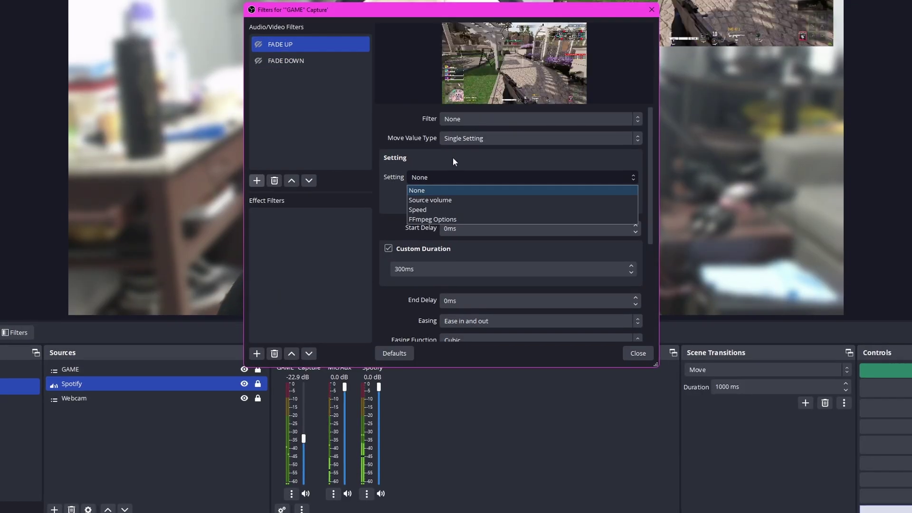
pyautogui.click(449, 200)
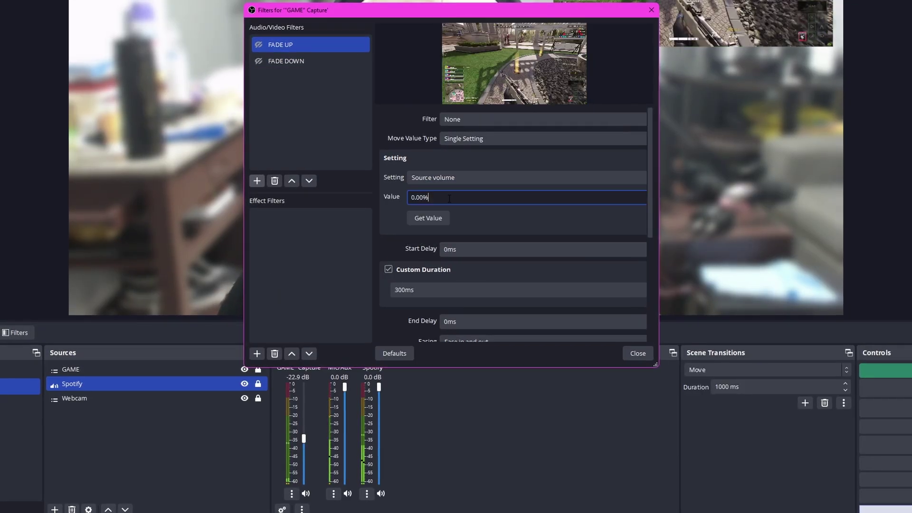
pyautogui.click(303, 62)
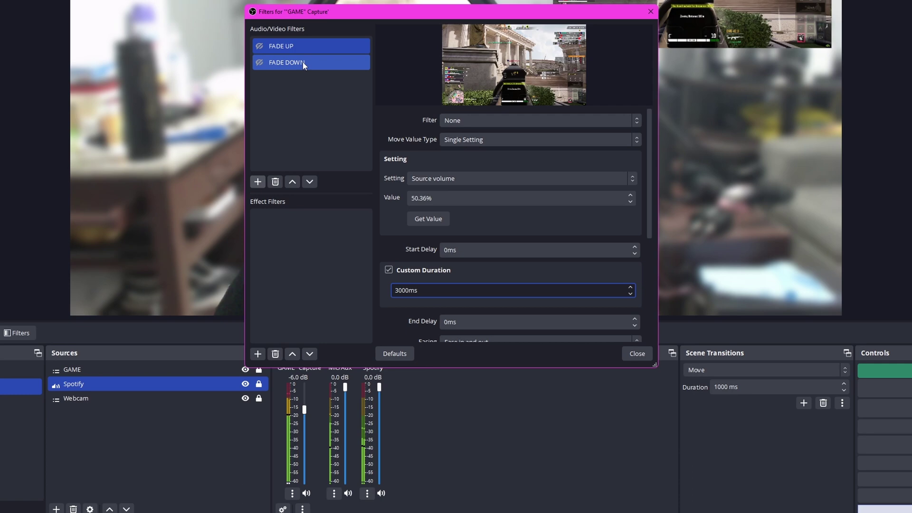
pyautogui.scroll(-5, 523, 285)
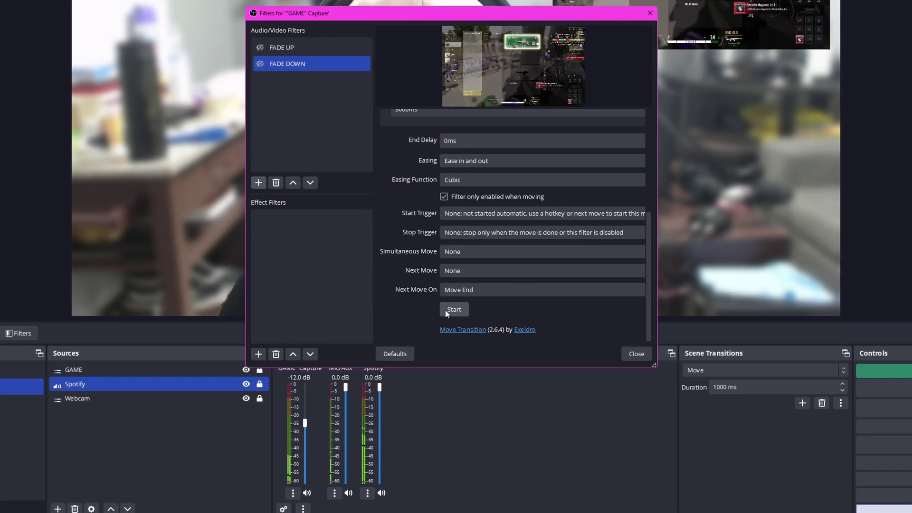
pyautogui.click(283, 47)
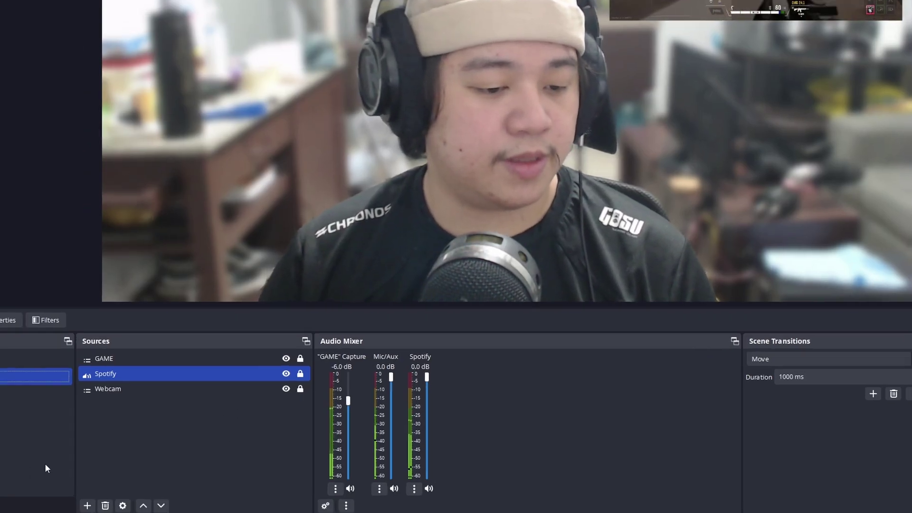
# - Add a new scene named MUSIC FADE UP GAME FADE DOWN
pyautogui.rightClick(19, 470)
pyautogui.click(269, 451)
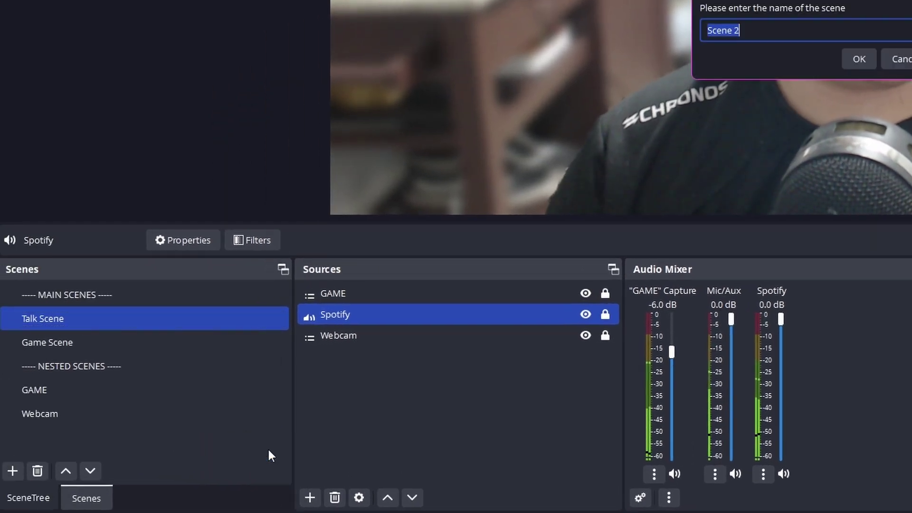
pyautogui.write('MUSI')
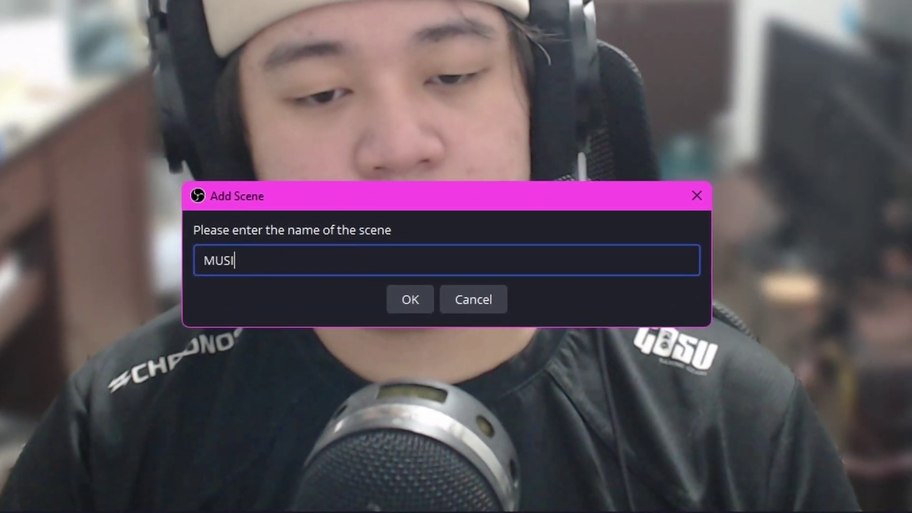
pyautogui.write('C FADE UP GAME')
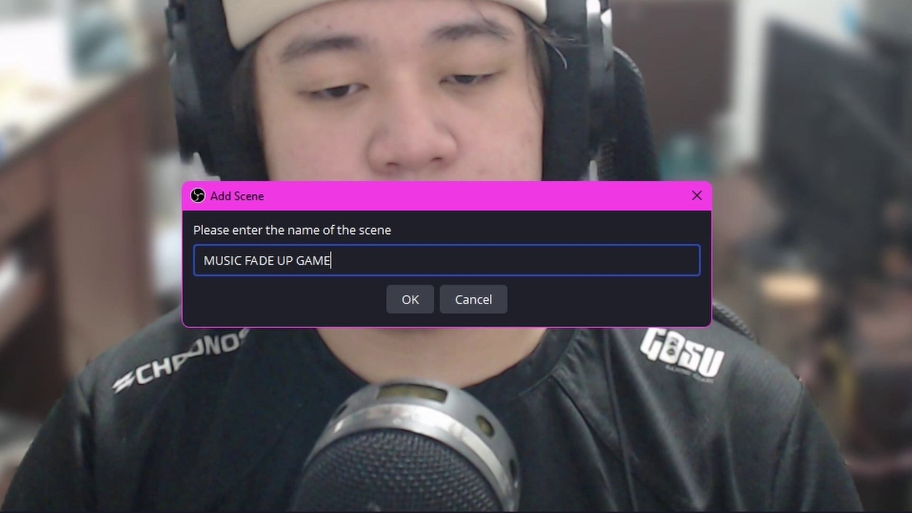
pyautogui.write(' FADE DOWN')
pyautogui.press('Return')
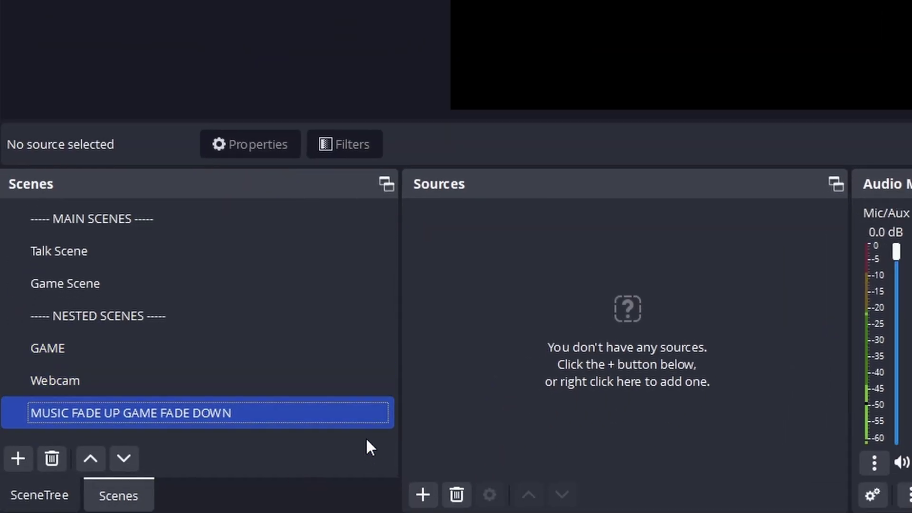
# - Add a second scene named GAME FADE UP MUSIC FADE DOWN
pyautogui.rightClick(366, 436)
pyautogui.click(388, 452)
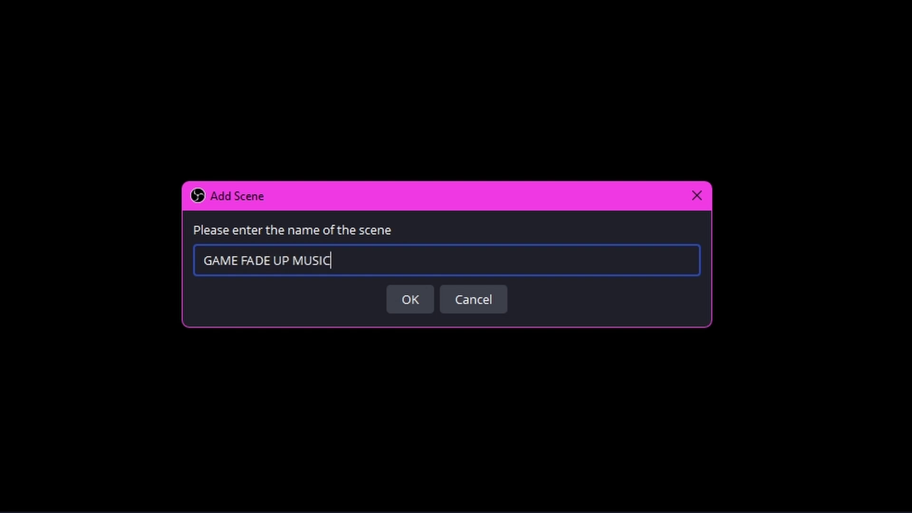
pyautogui.write('GAME FADE UP MUSIC FADE DOWN')
pyautogui.press('Return')
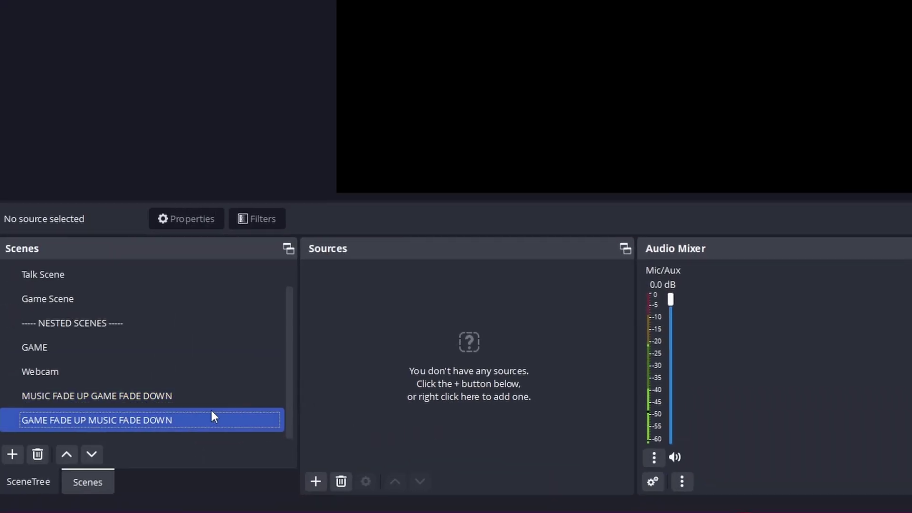
pyautogui.click(210, 405)
pyautogui.scroll(1, 190, 389)
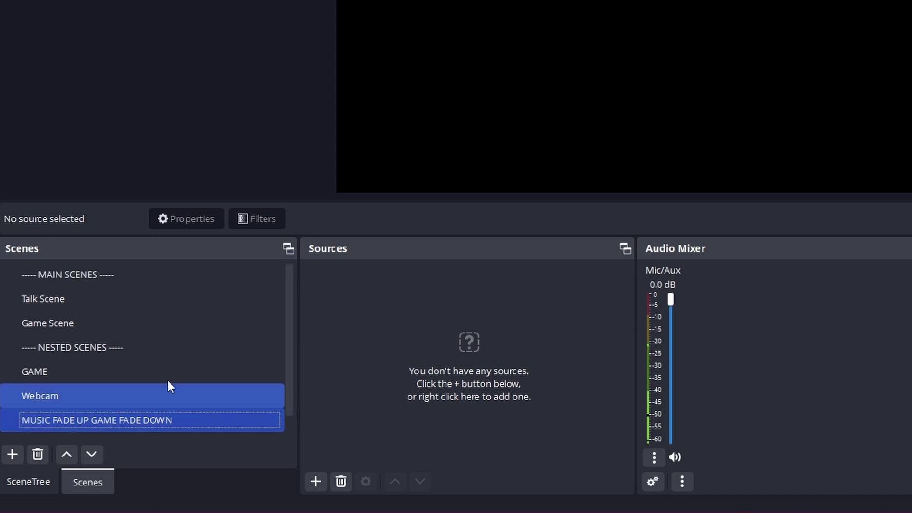
pyautogui.click(104, 298)
# - Nest the existing MUSIC FADE UP GAME FADE DOWN scene as a source in Talk Scene
pyautogui.rightClick(375, 361)
pyautogui.moveTo(404, 371)
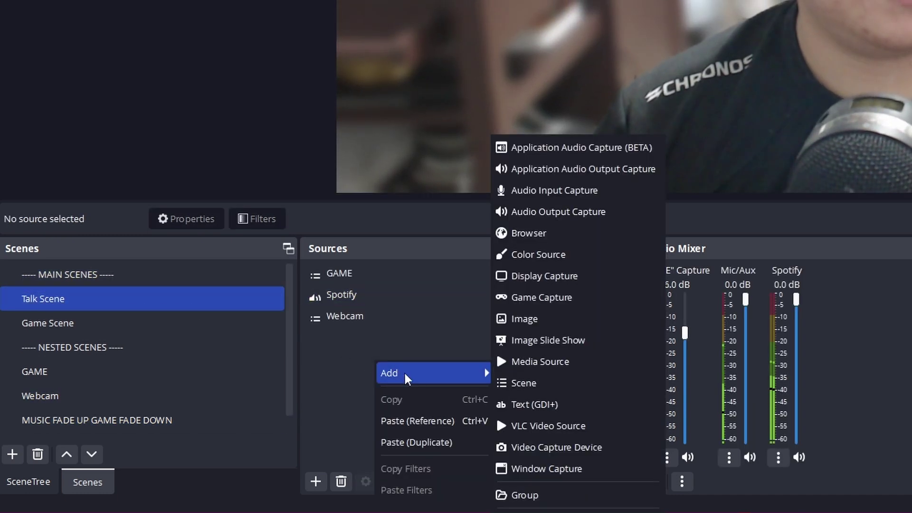
pyautogui.click(507, 383)
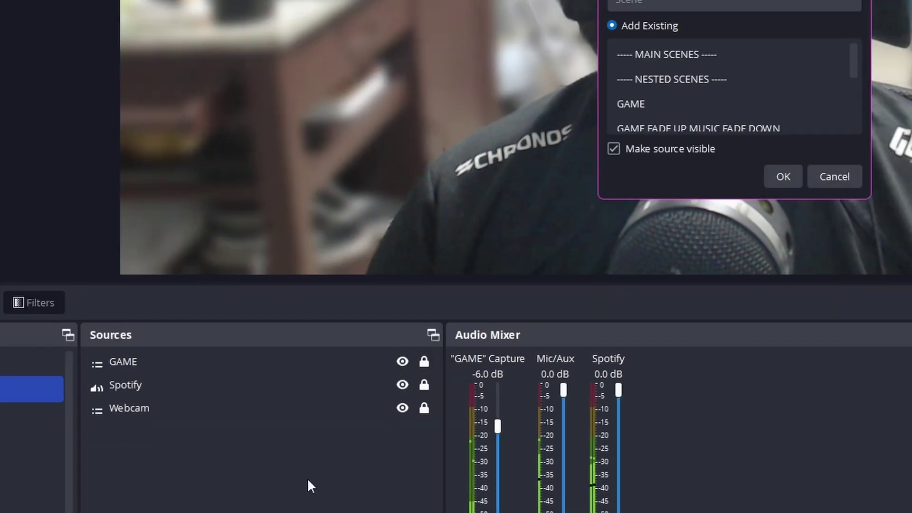
pyautogui.moveTo(848, 70); pyautogui.dragTo(846, 104)
pyautogui.click(497, 379)
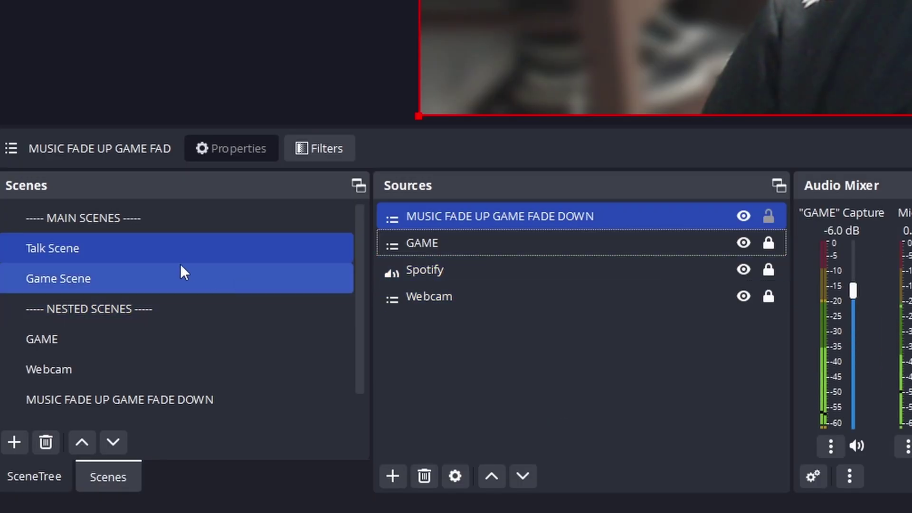
# - Nest the existing GAME FADE UP MUSIC FADE DOWN scene as a source in Game Scene
pyautogui.click(183, 266)
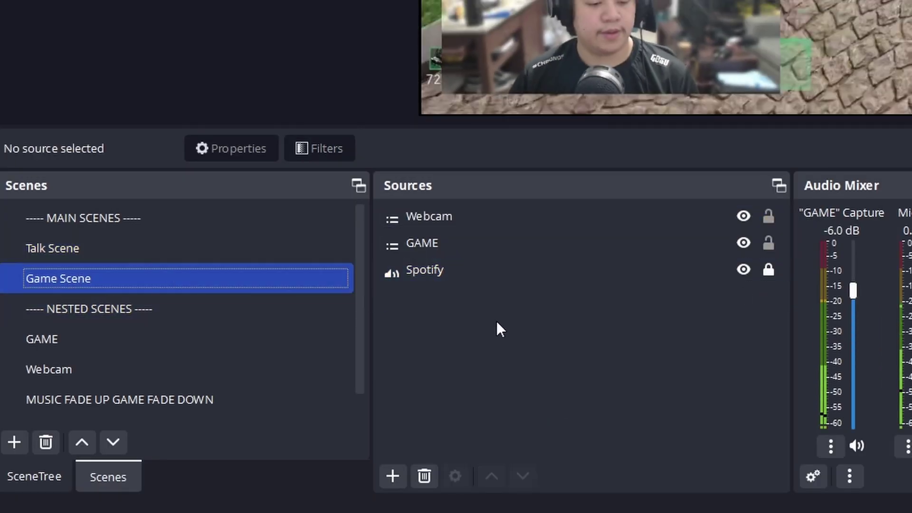
pyautogui.rightClick(497, 321)
pyautogui.moveTo(533, 338)
pyautogui.click(682, 353)
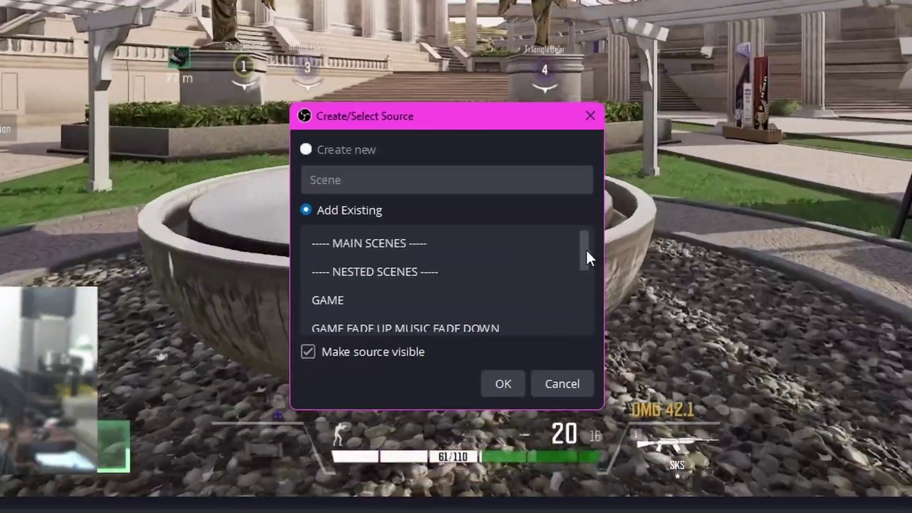
pyautogui.moveTo(586, 250); pyautogui.dragTo(582, 279)
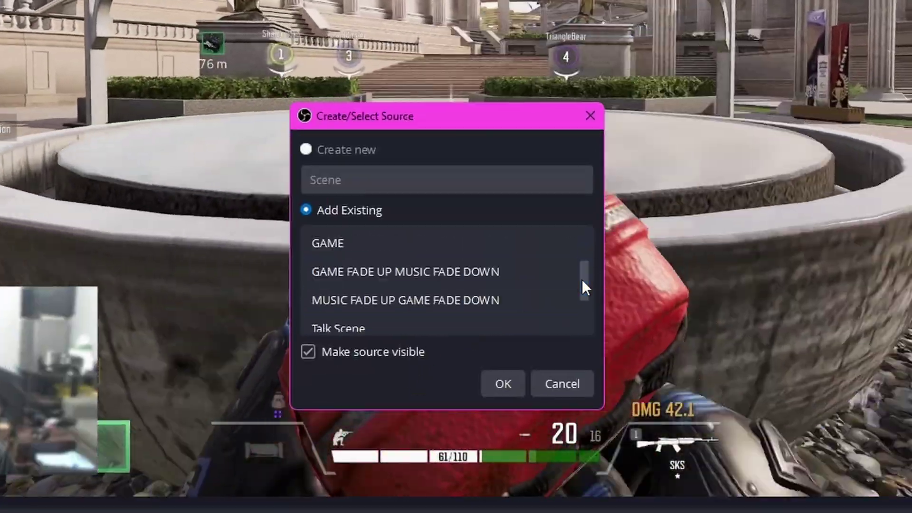
pyautogui.click(455, 301)
pyautogui.click(438, 273)
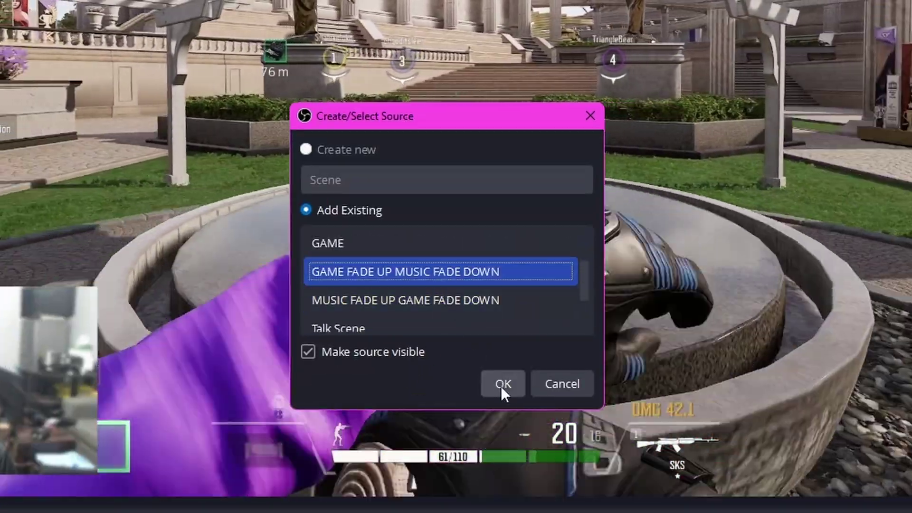
pyautogui.click(501, 384)
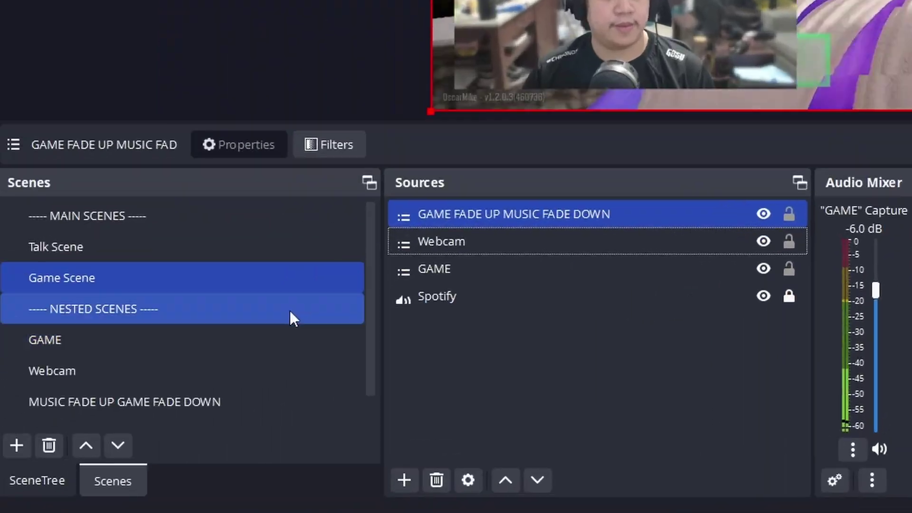
# - Add a Move Action filter named MUSIC FADE UP to Talk Scene's nested fade scene source
pyautogui.click(238, 252)
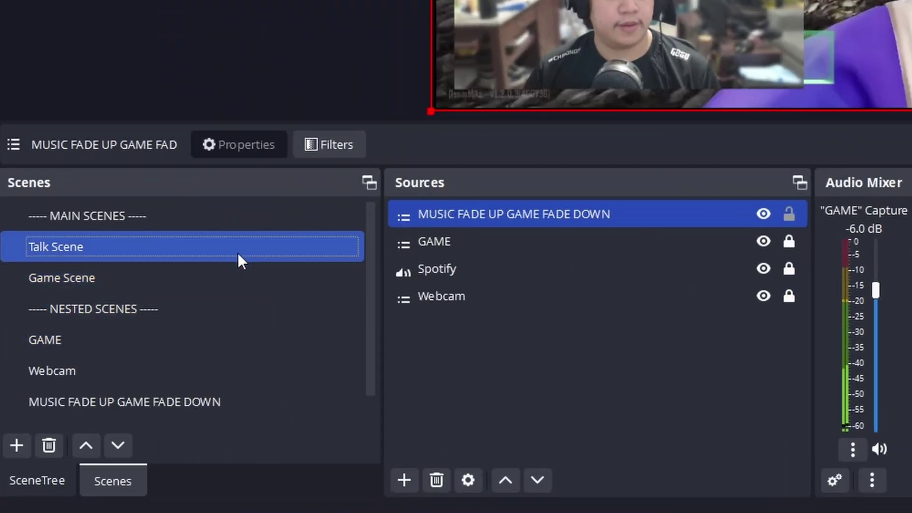
pyautogui.rightClick(504, 216)
pyautogui.click(542, 172)
pyautogui.click(641, 215)
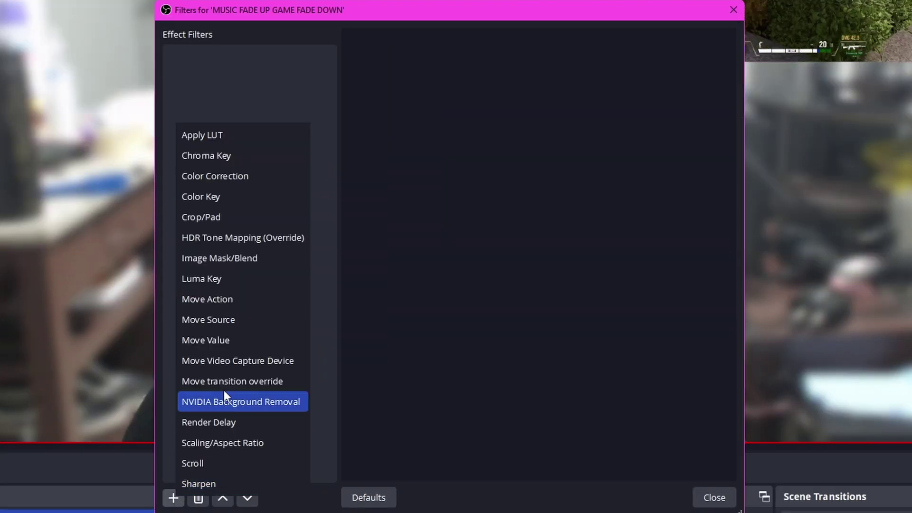
pyautogui.click(230, 299)
pyautogui.write('MU')
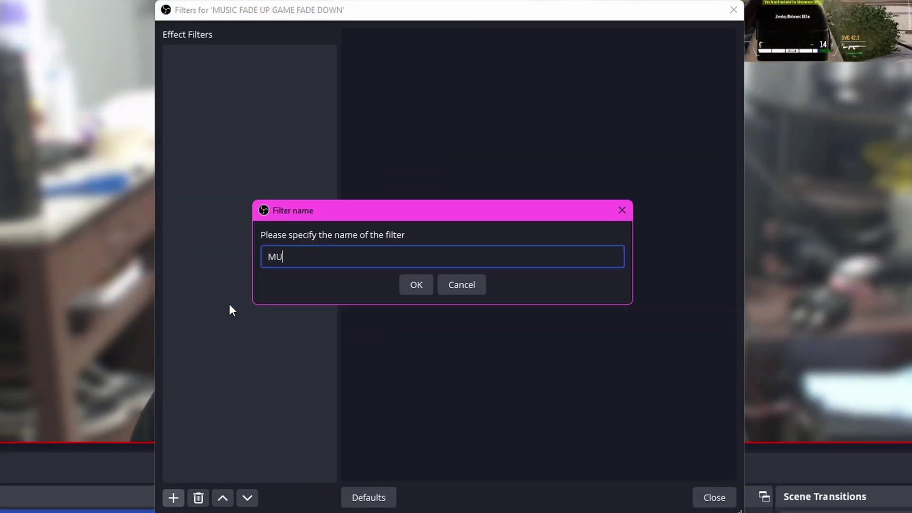
pyautogui.write('SIC FADE UP')
pyautogui.press('Return')
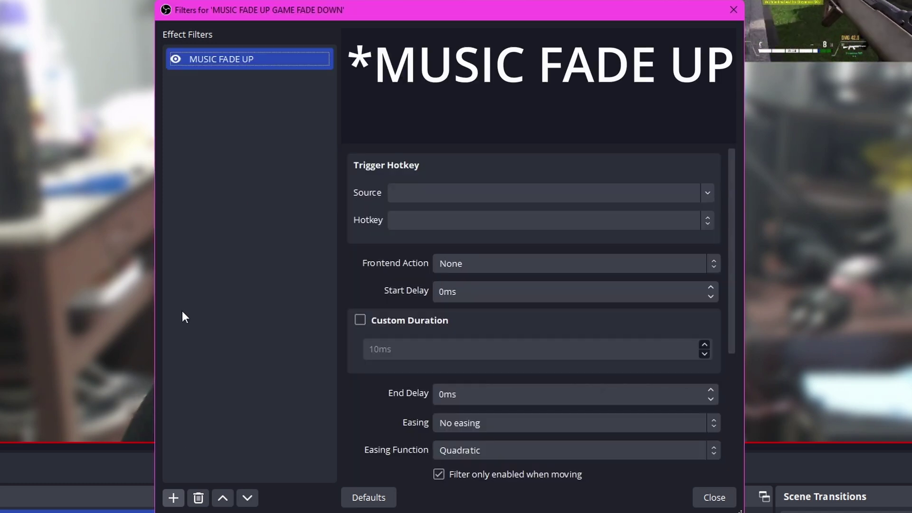
# - Add a second Move Action filter named GAME FADE DOWN
pyautogui.click(175, 499)
pyautogui.click(203, 303)
pyautogui.write('GAME FADE DOWN')
pyautogui.press('Return')
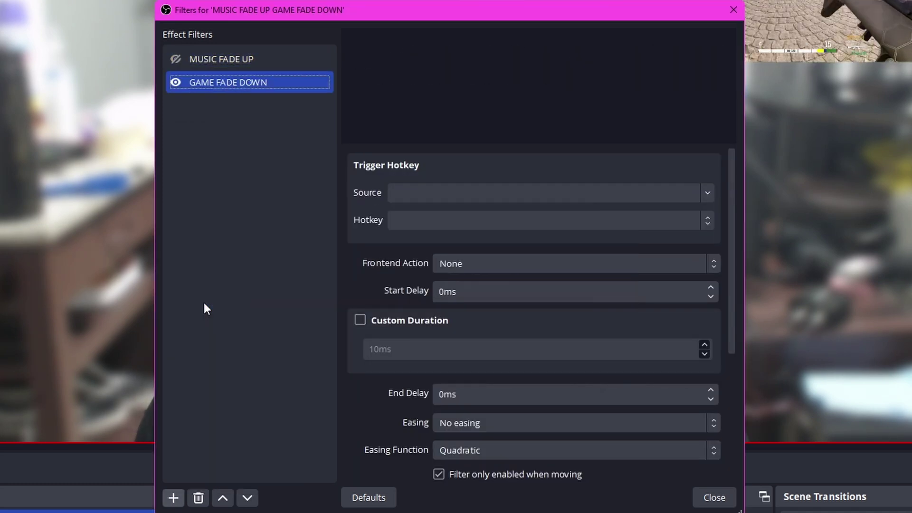
# - Set MUSIC FADE UP to trigger Spotify's FADE UP hotkey with Start Trigger Activate
pyautogui.click(175, 58)
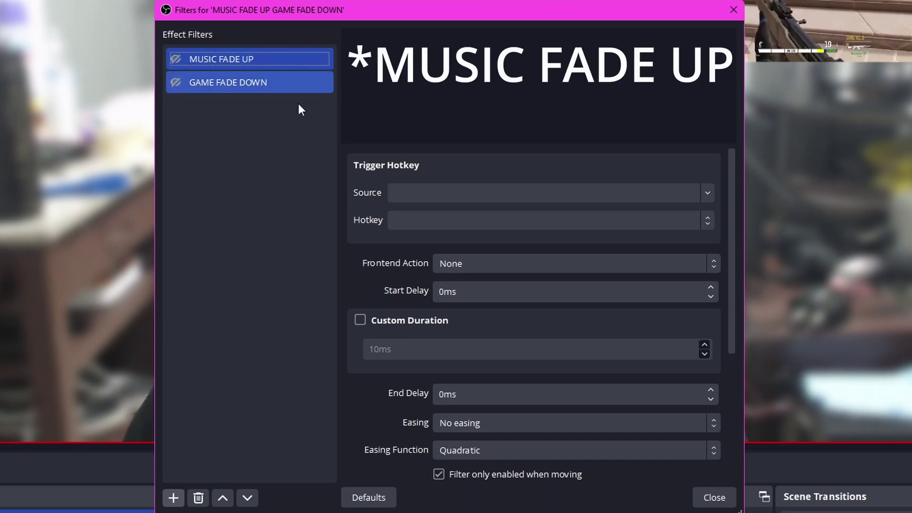
pyautogui.click(698, 193)
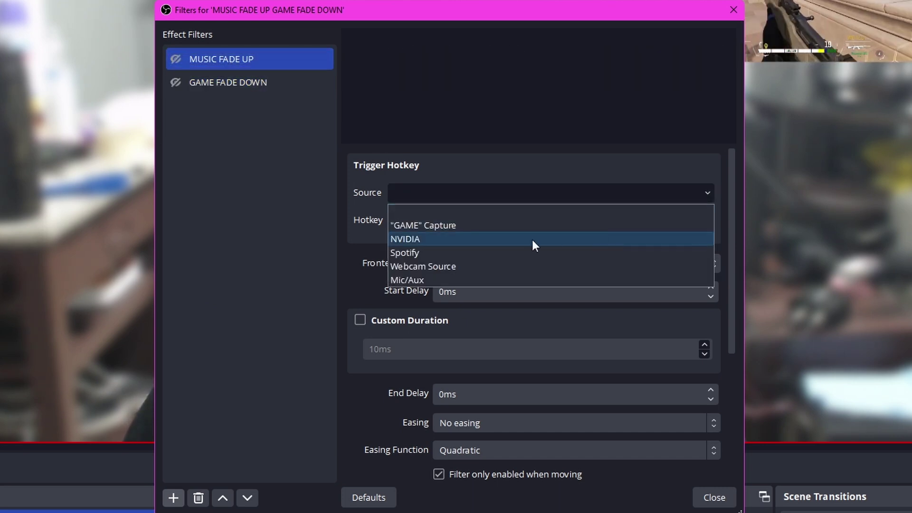
pyautogui.click(431, 253)
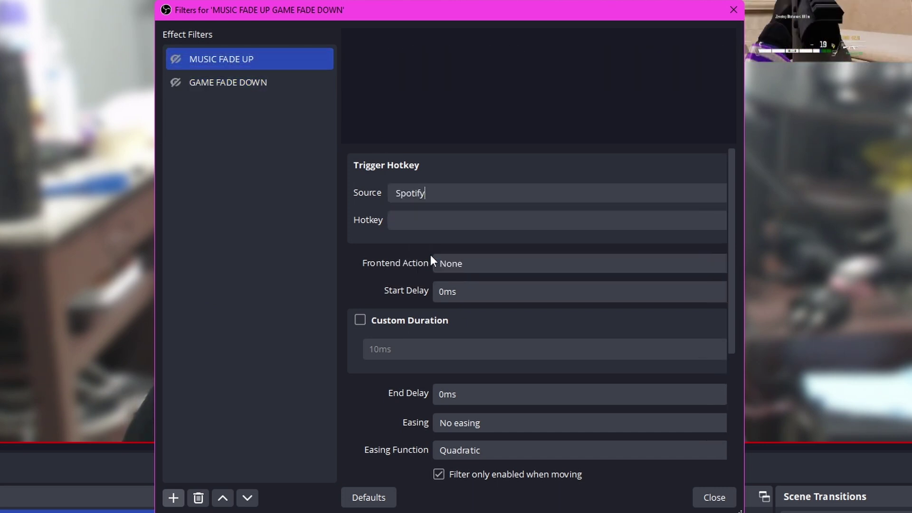
pyautogui.click(694, 228)
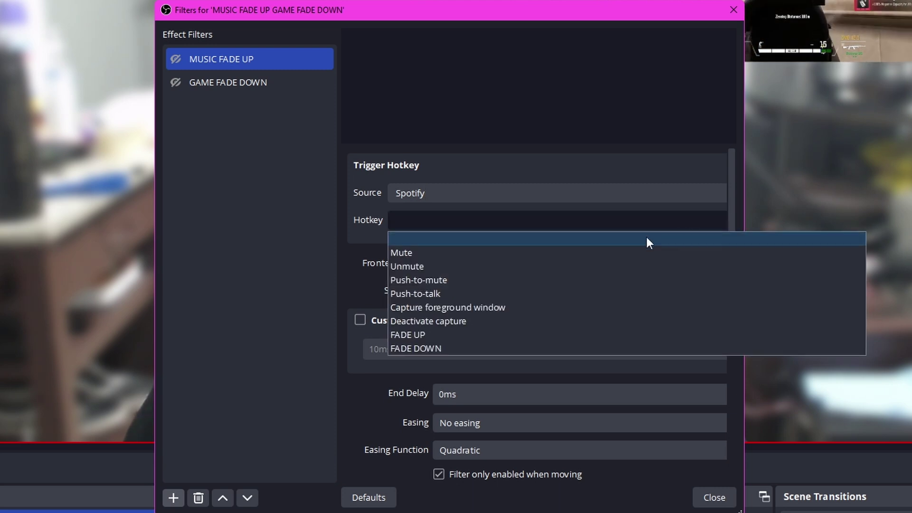
pyautogui.click(456, 331)
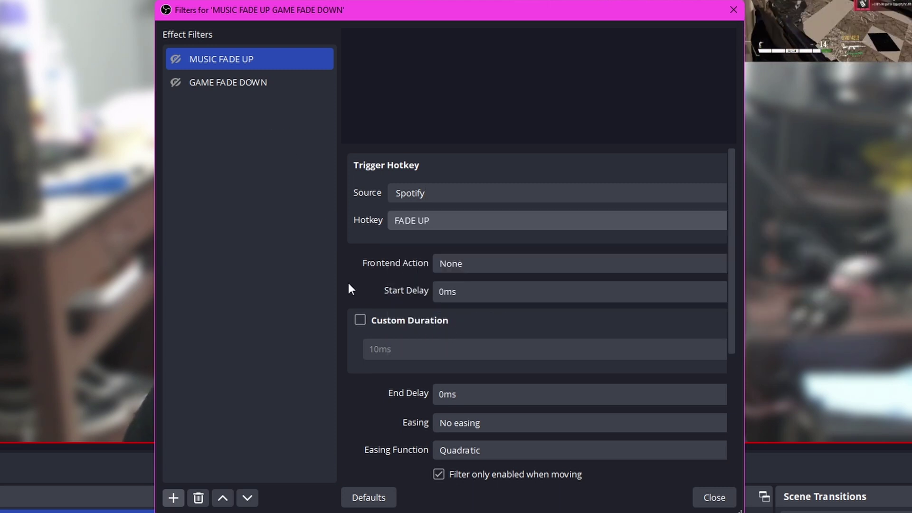
pyautogui.scroll(-5, 386, 367)
pyautogui.click(455, 338)
pyautogui.click(463, 369)
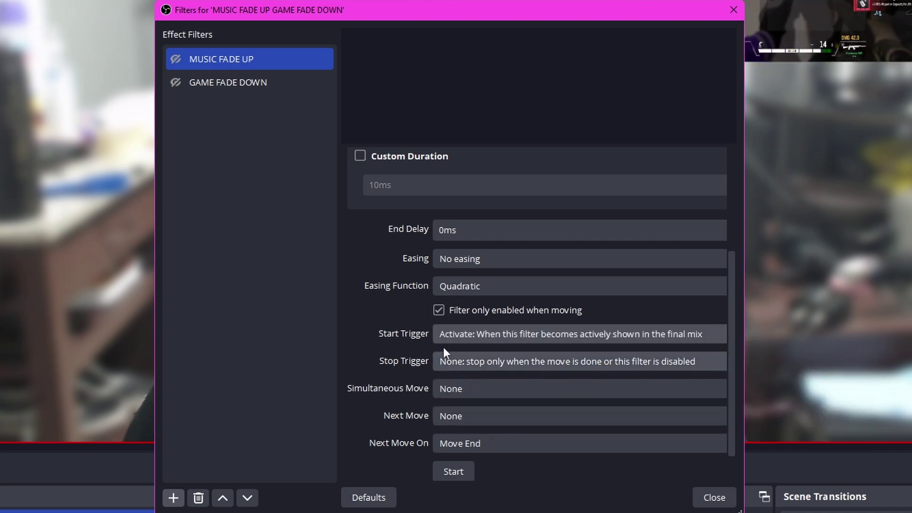
# - Set GAME FADE DOWN to trigger GAME Capture's FADE DOWN hotkey with Start Trigger Activate
pyautogui.click(241, 81)
pyautogui.click(445, 194)
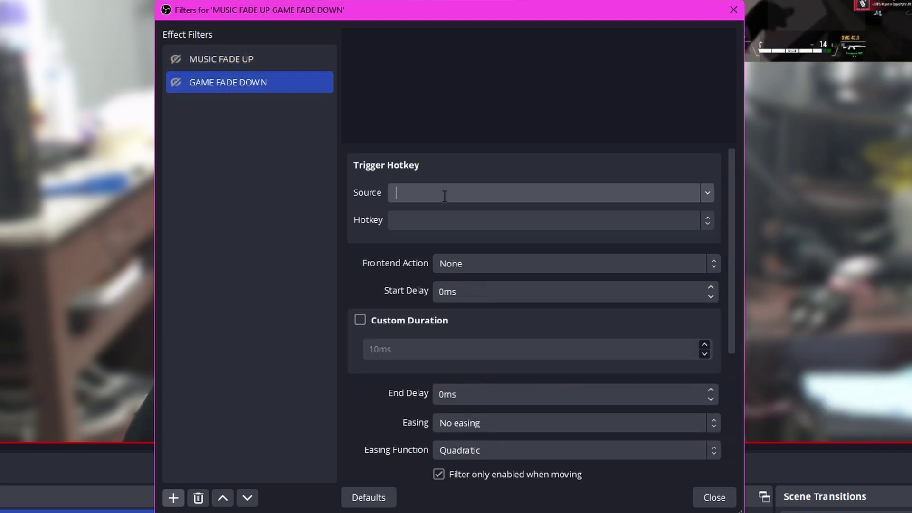
pyautogui.click(698, 193)
pyautogui.click(627, 222)
pyautogui.click(547, 223)
pyautogui.click(448, 374)
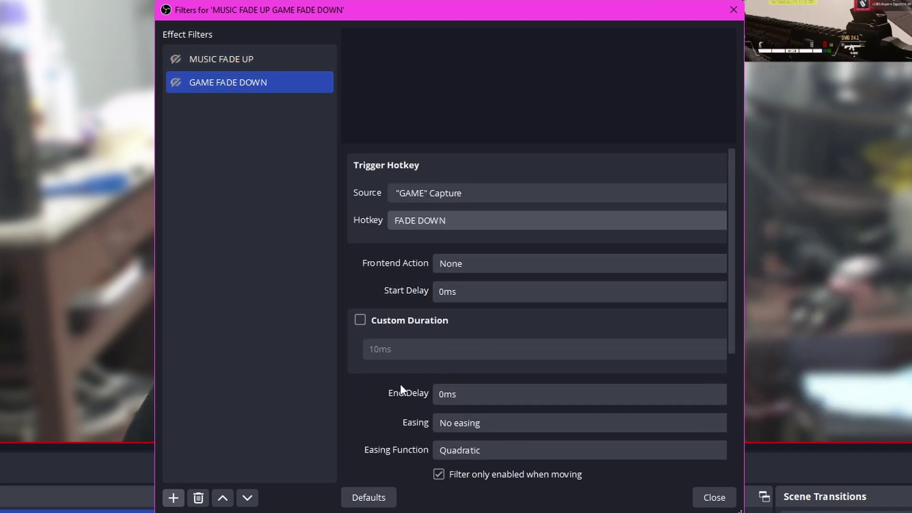
pyautogui.scroll(-3, 399, 376)
pyautogui.click(442, 380)
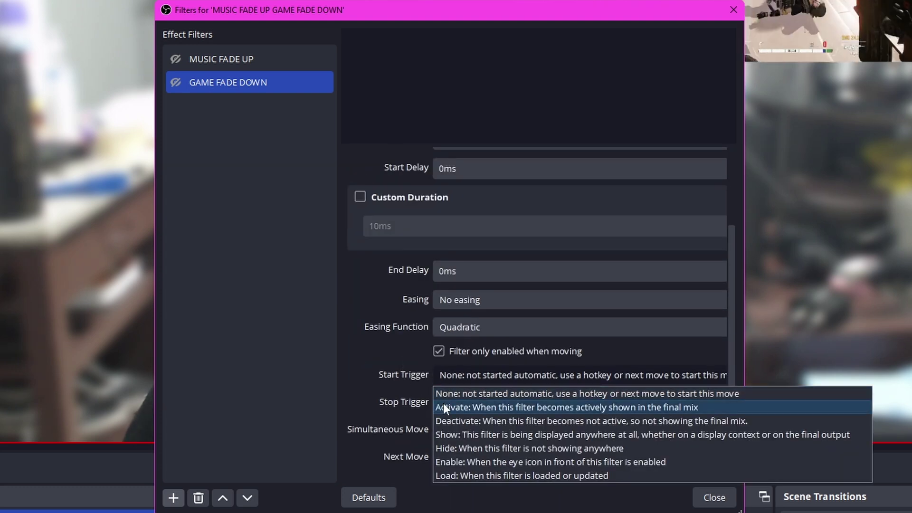
pyautogui.click(444, 407)
pyautogui.click(710, 499)
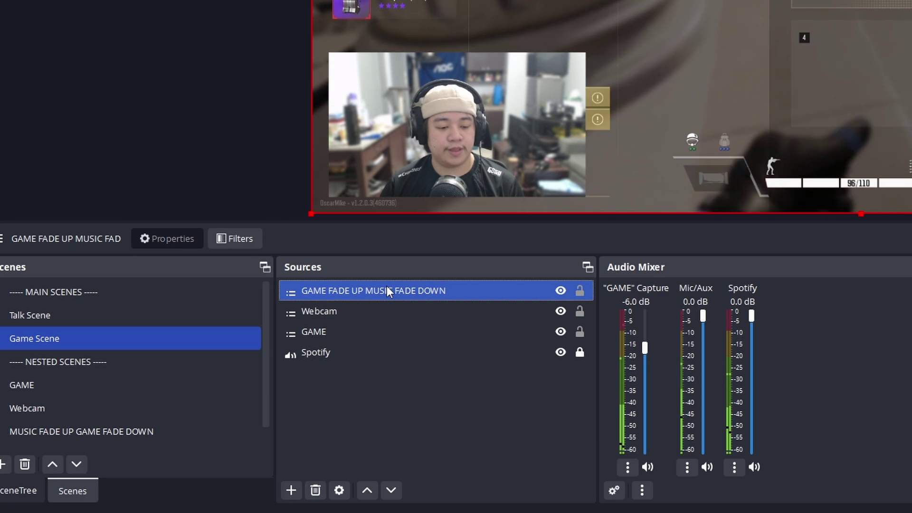
# - Add a Move Action filter named GAME FADE UP to the nested GAME FADE UP MUSIC FADE DOWN source
pyautogui.rightClick(387, 288)
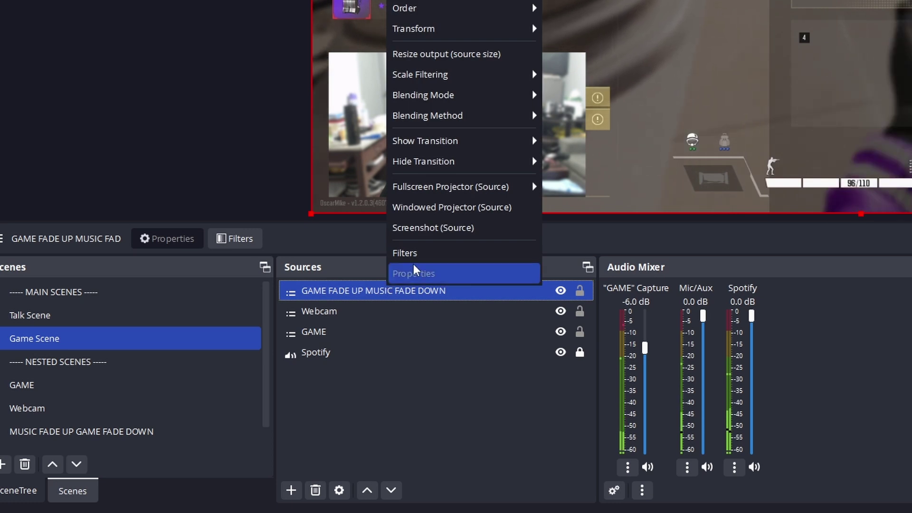
pyautogui.click(415, 260)
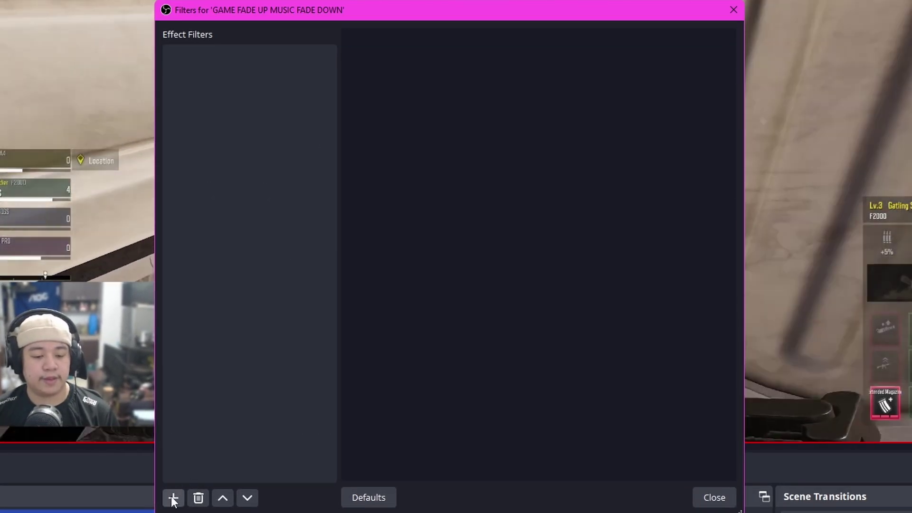
pyautogui.click(173, 497)
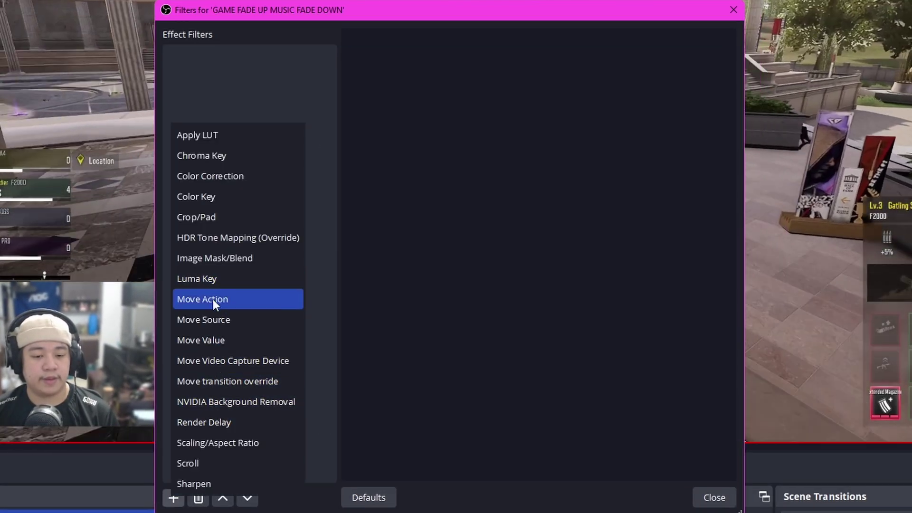
pyautogui.click(217, 317)
pyautogui.write('GA')
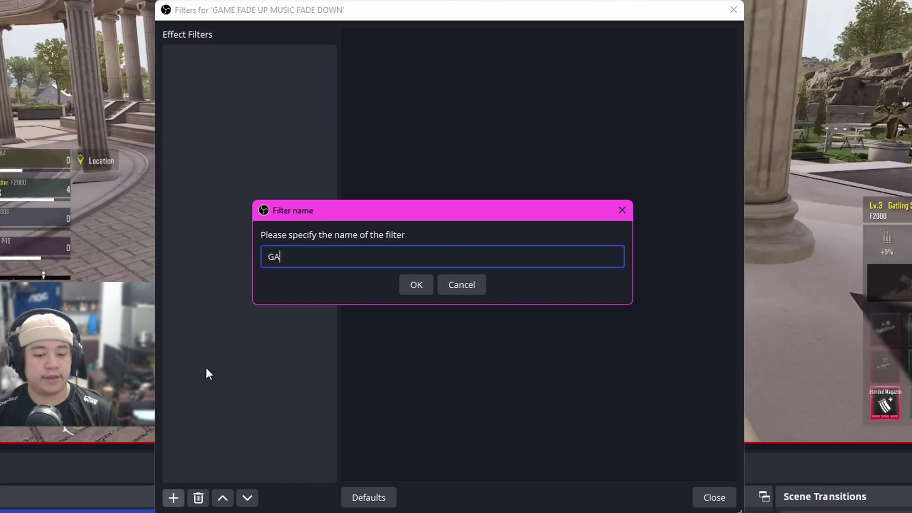
pyautogui.write('ME FADE UP')
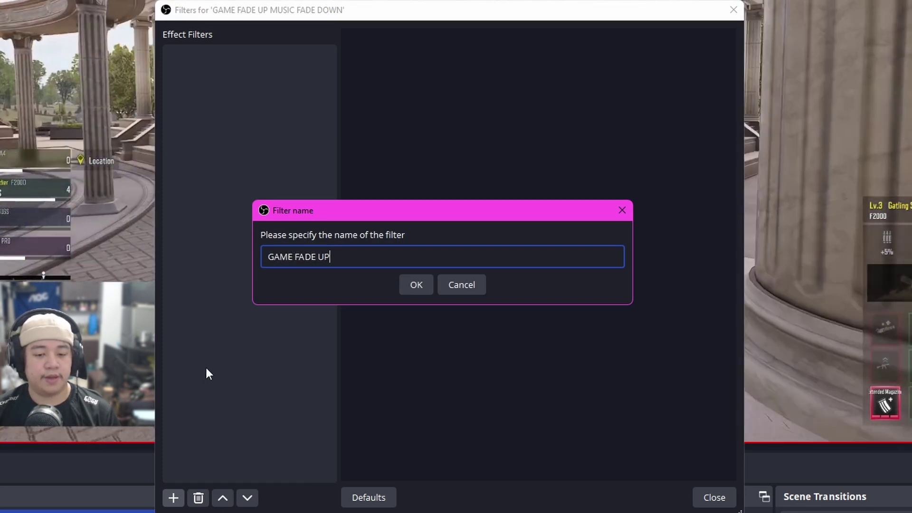
pyautogui.press('Return')
# - Add a second Move Action filter named MUSIC FADE DOWN
pyautogui.click(173, 498)
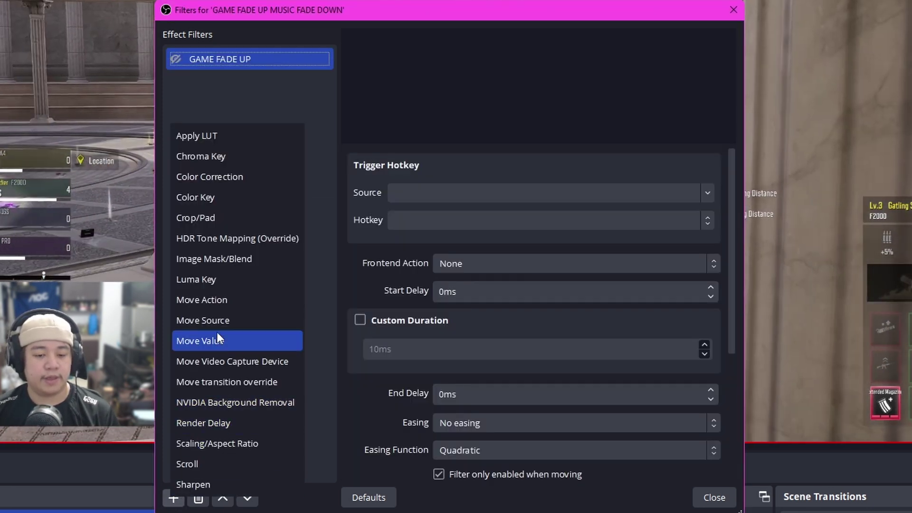
pyautogui.click(217, 304)
pyautogui.write('GAME')
pyautogui.hotkey('ctrl', 'a')
pyautogui.write('MUSIC FADE DOWN')
pyautogui.press('Return')
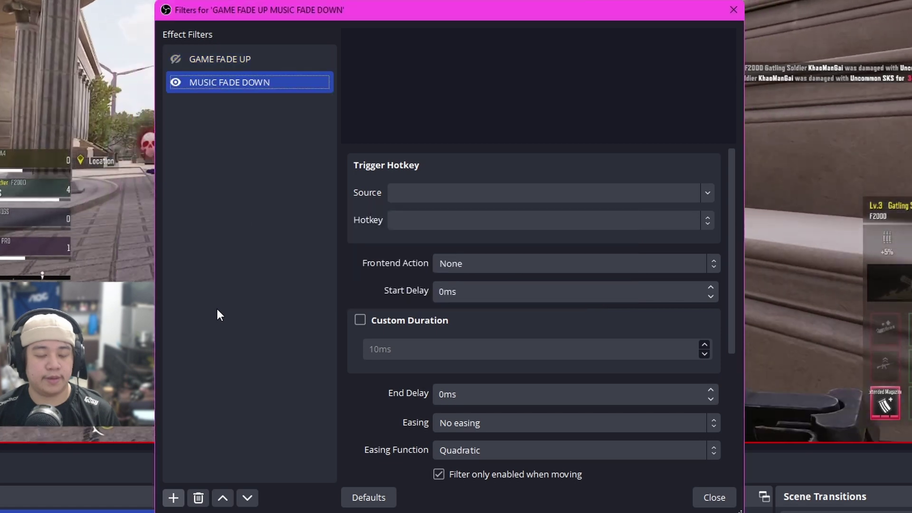
# - Set GAME FADE UP to trigger GAME Capture's FADE UP hotkey with Start Trigger Activate
pyautogui.click(249, 57)
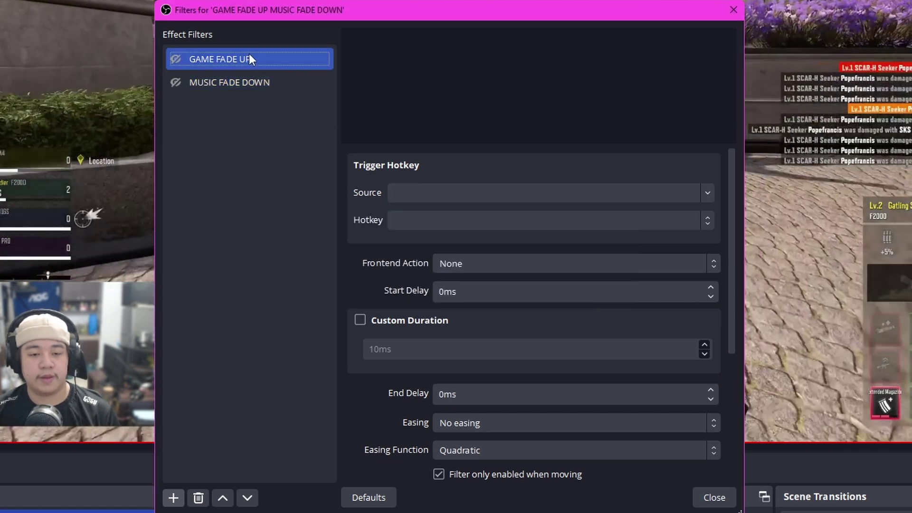
pyautogui.click(707, 194)
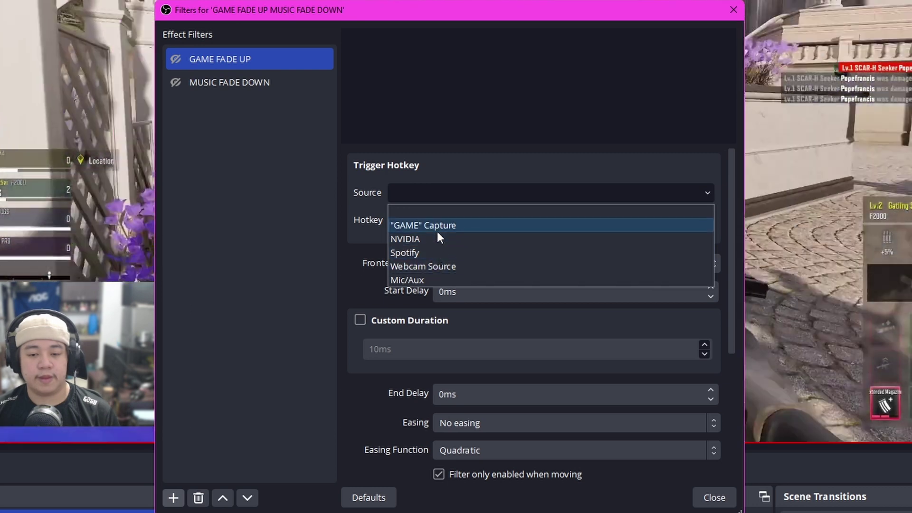
pyautogui.click(437, 229)
pyautogui.click(476, 219)
pyautogui.click(421, 362)
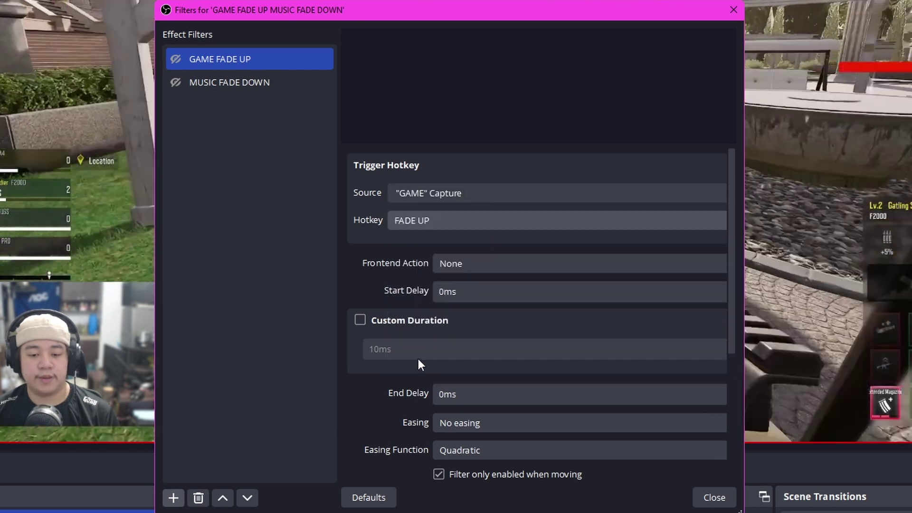
pyautogui.scroll(-3, 415, 381)
pyautogui.click(463, 338)
pyautogui.click(470, 365)
# - Set MUSIC FADE DOWN to trigger Spotify's FADE DOWN hotkey with Start Trigger Activate
pyautogui.click(263, 87)
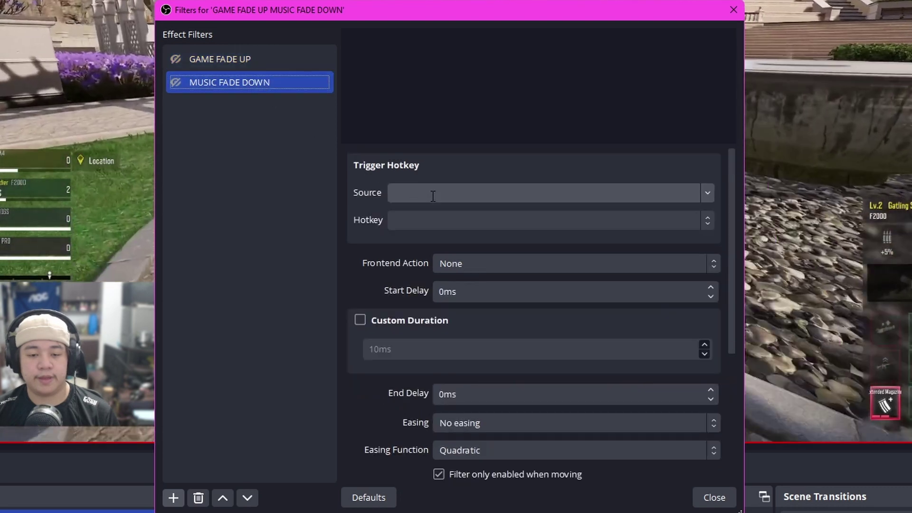
pyautogui.click(708, 196)
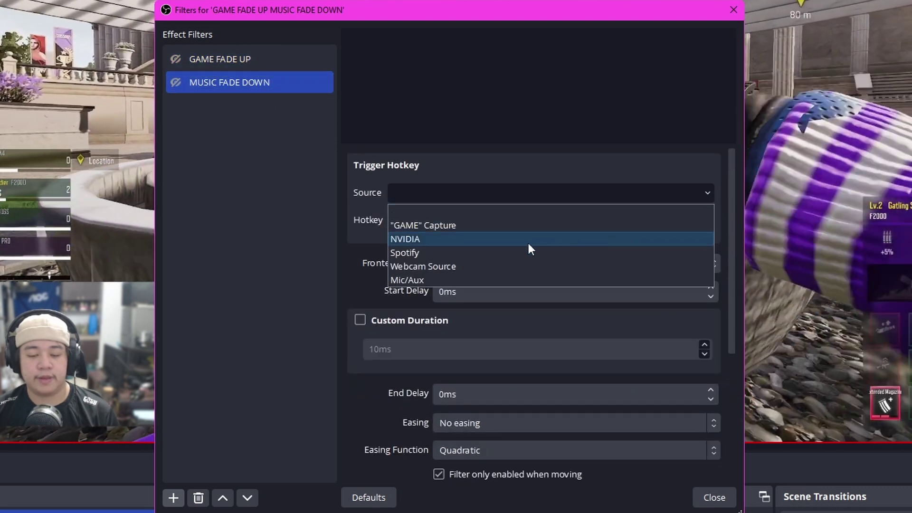
pyautogui.click(487, 248)
pyautogui.click(641, 219)
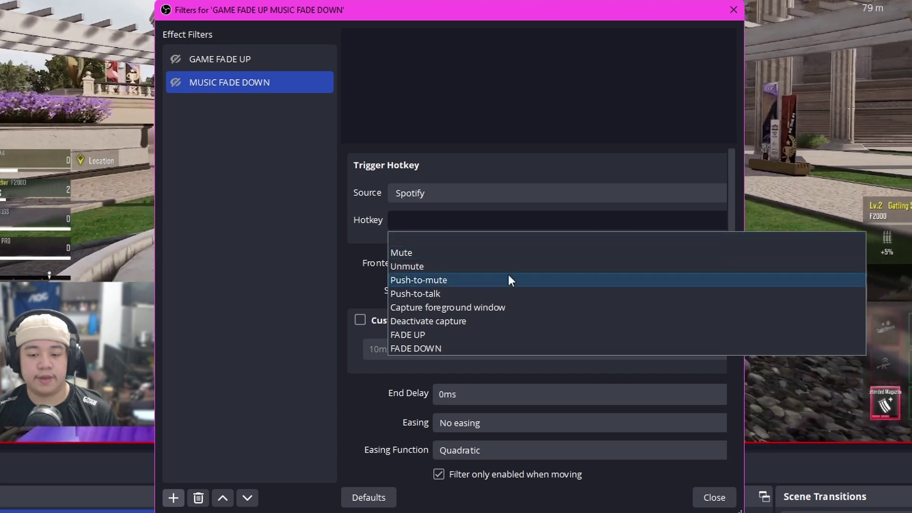
pyautogui.click(450, 349)
pyautogui.scroll(-3, 393, 267)
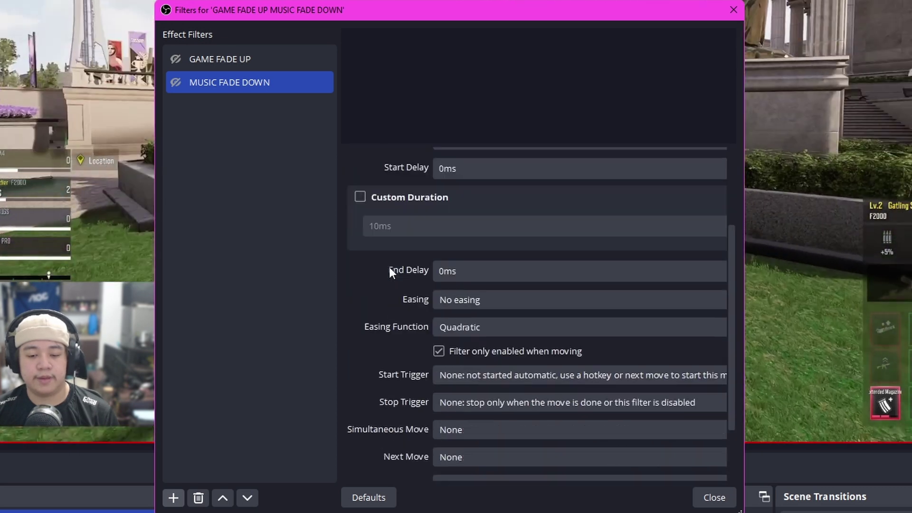
pyautogui.scroll(-2, 401, 272)
pyautogui.click(458, 298)
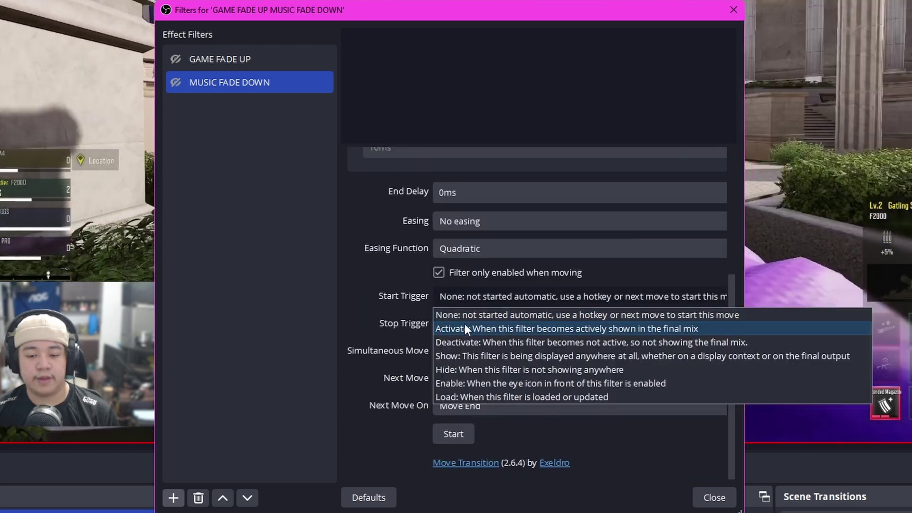
pyautogui.click(465, 325)
pyautogui.click(722, 502)
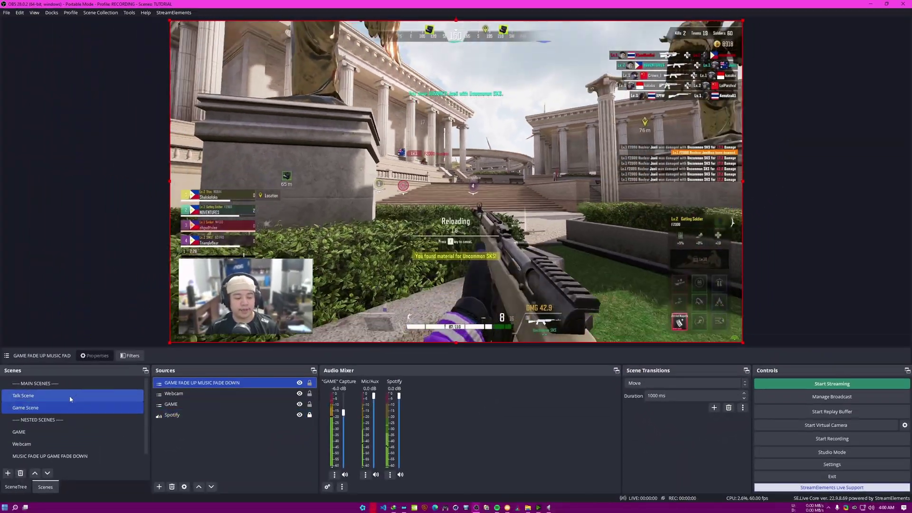
pyautogui.click(70, 395)
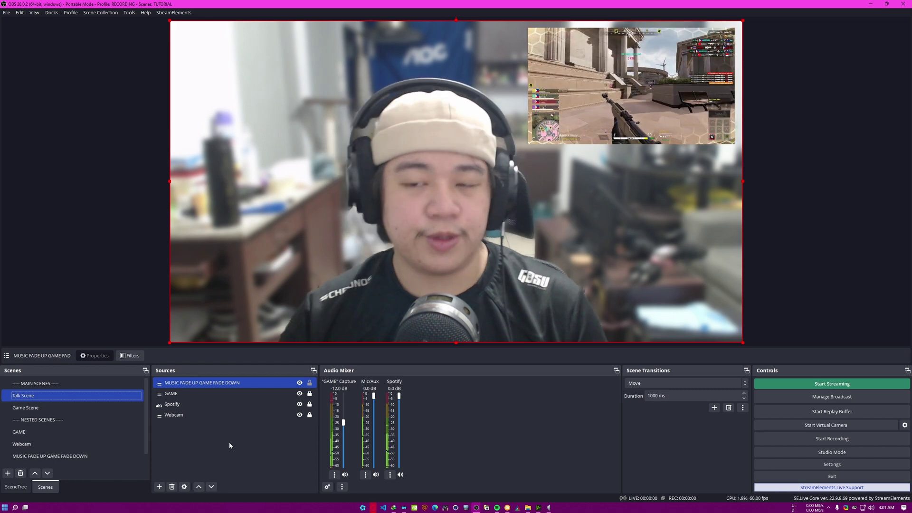
pyautogui.click(60, 409)
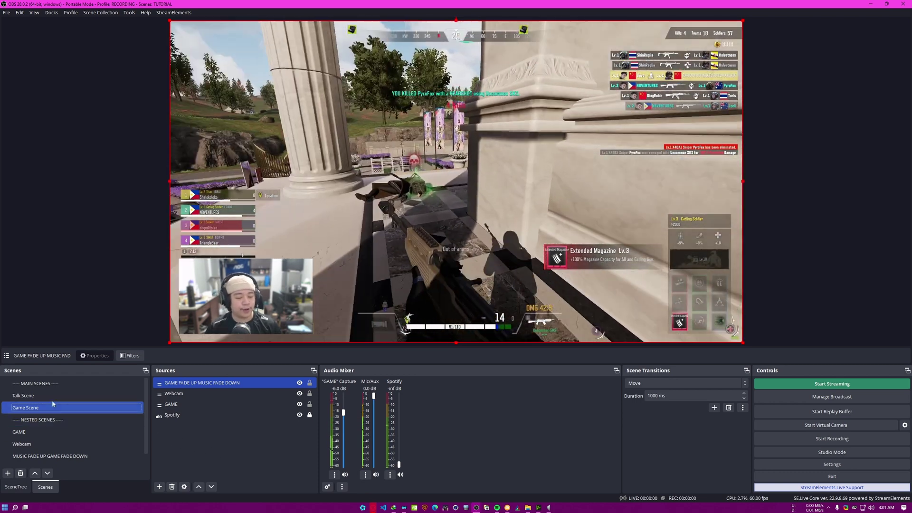
pyautogui.click(50, 397)
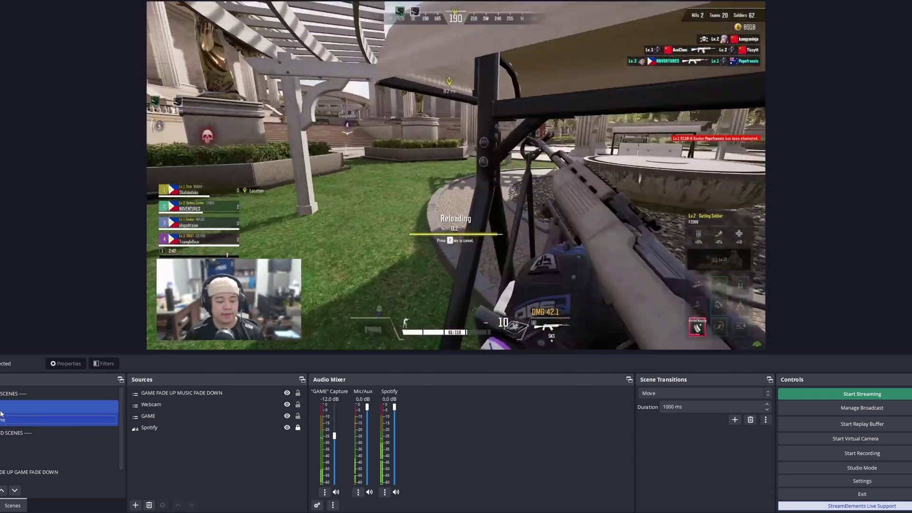
# - In Talk Scene, open the MUSIC FADE UP GAME FADE DOWN source's filters and confirm the MUSIC FADE UP hotkey is FADE UP
pyautogui.click(2, 412)
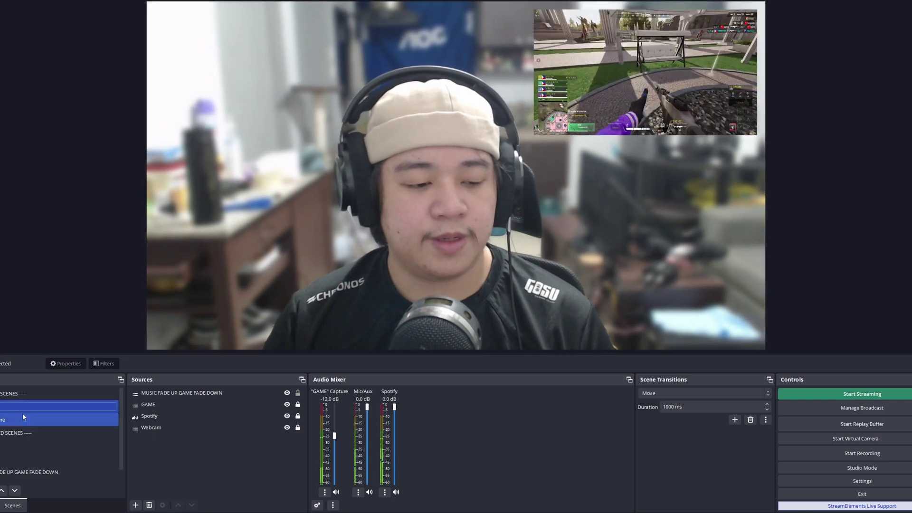
pyautogui.click(179, 394)
pyautogui.rightClick(180, 396)
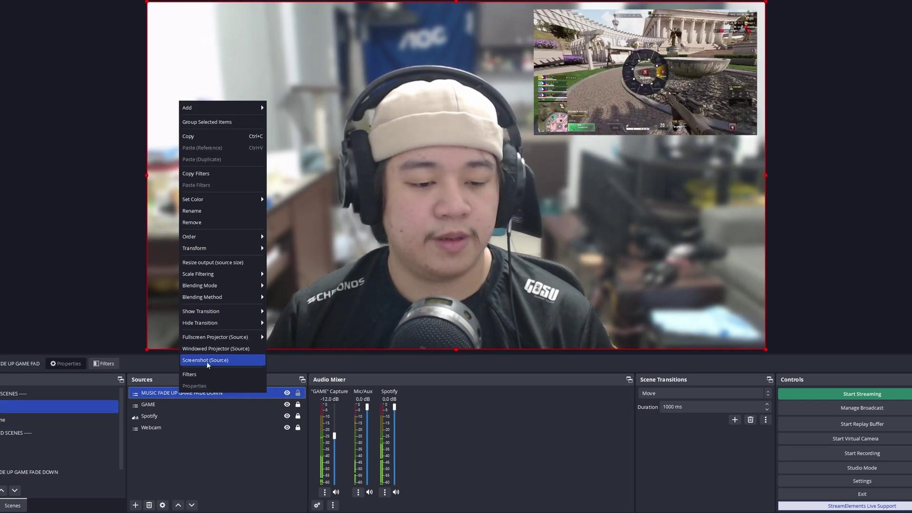
pyautogui.click(204, 374)
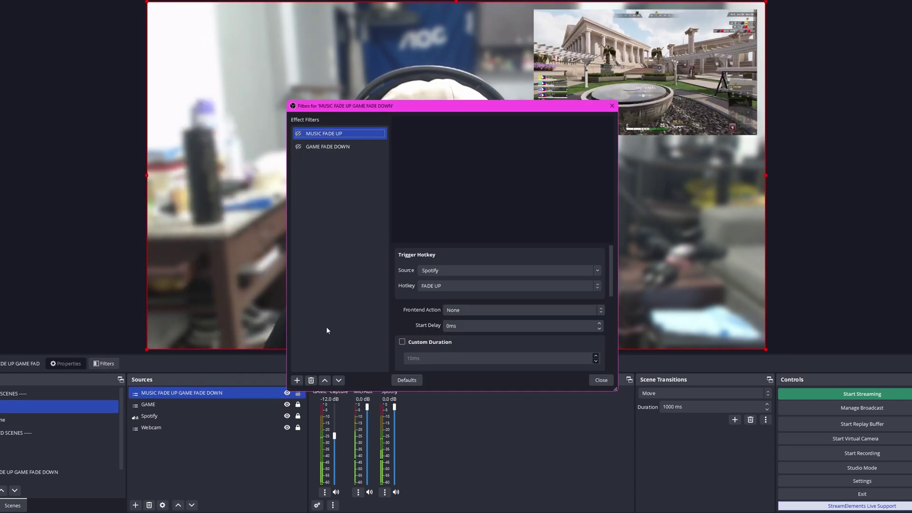
pyautogui.click(482, 286)
pyautogui.click(472, 285)
pyautogui.click(472, 284)
pyautogui.click(437, 350)
# - Check that the GAME FADE DOWN filter's hotkey stays FADE DOWN, then close the filters window
pyautogui.click(354, 147)
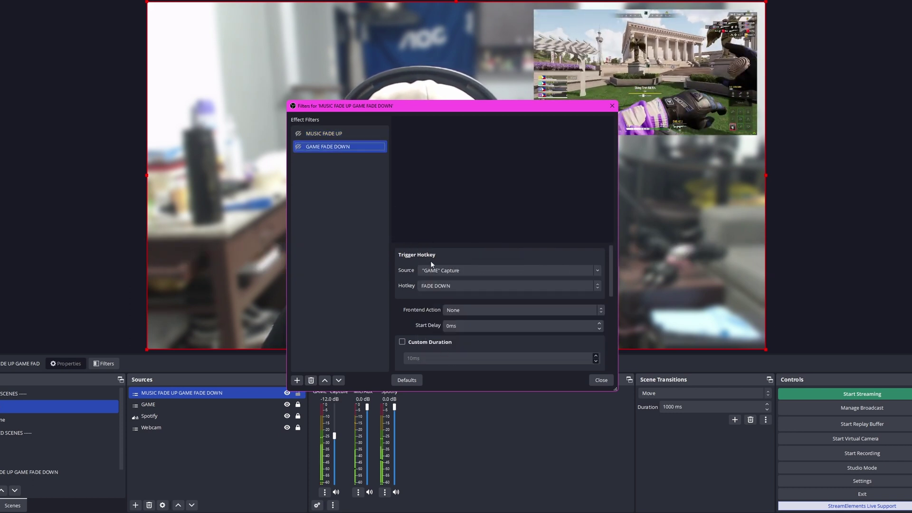
pyautogui.click(463, 286)
pyautogui.click(447, 365)
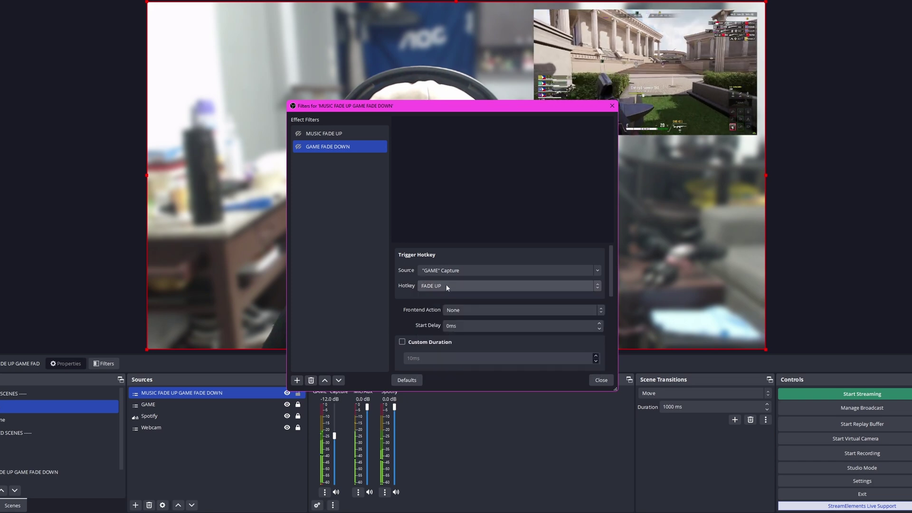
pyautogui.click(446, 372)
pyautogui.click(596, 381)
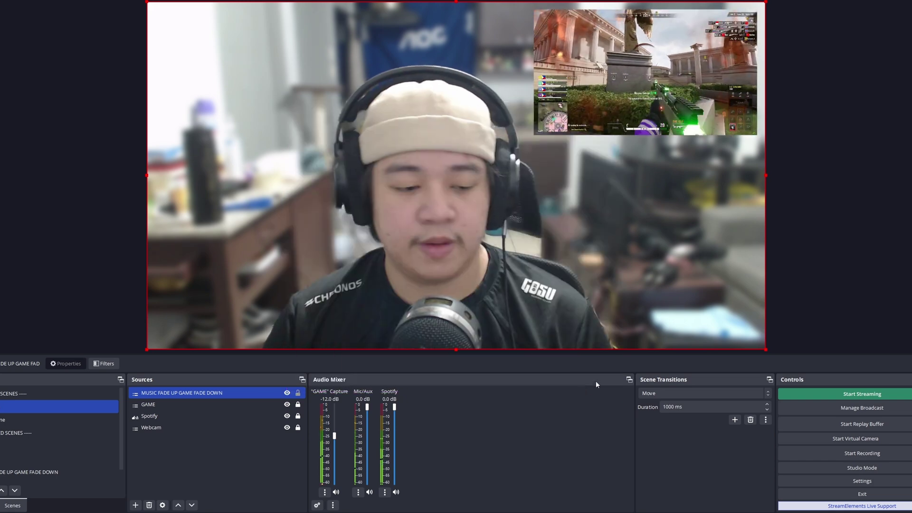
# - In Game Scene, open the GAME FADE UP MUSIC FADE DOWN source's filters and inspect the GAME FADE UP hotkey
pyautogui.click(26, 416)
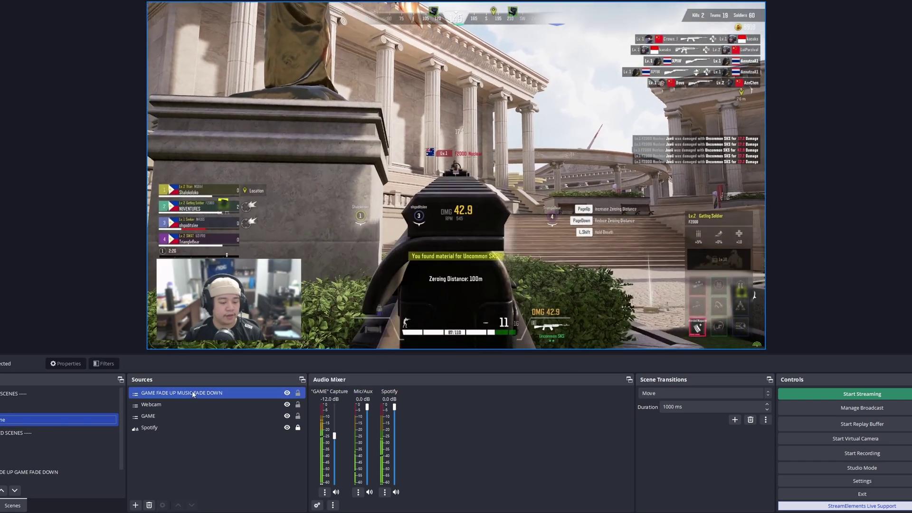
pyautogui.rightClick(193, 391)
pyautogui.click(209, 373)
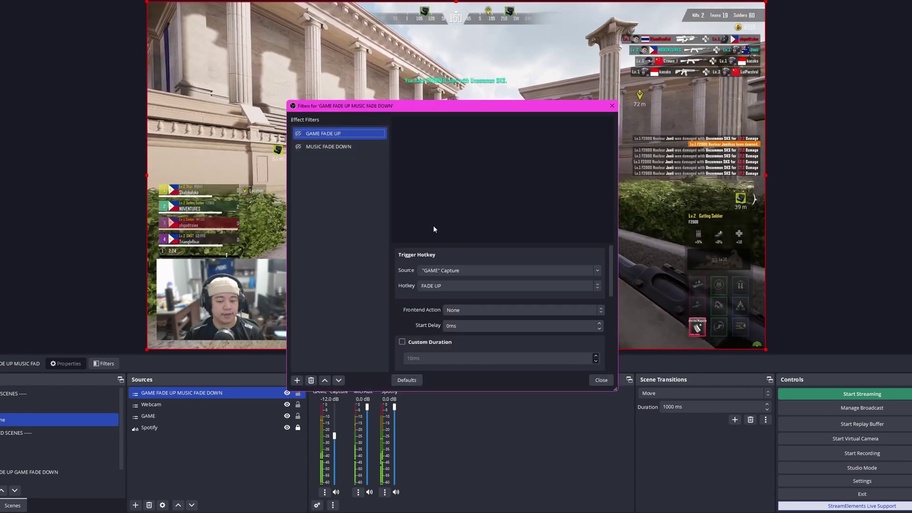
pyautogui.click(485, 286)
pyautogui.click(456, 373)
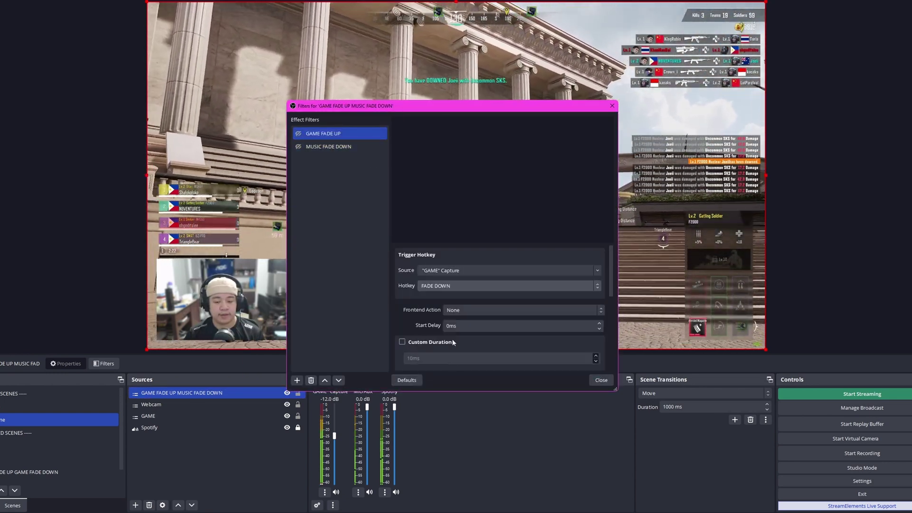
pyautogui.click(461, 286)
pyautogui.click(434, 366)
# - Keep the MUSIC FADE DOWN filter's hotkey at FADE DOWN, close the filters, and switch between the scenes
pyautogui.click(341, 148)
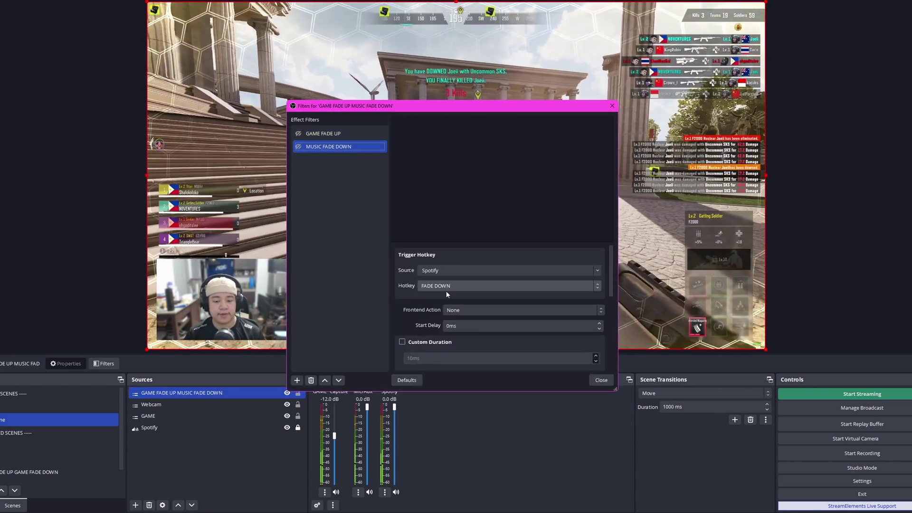
pyautogui.click(449, 286)
pyautogui.click(443, 353)
pyautogui.click(464, 285)
pyautogui.click(437, 357)
pyautogui.click(600, 380)
pyautogui.click(30, 403)
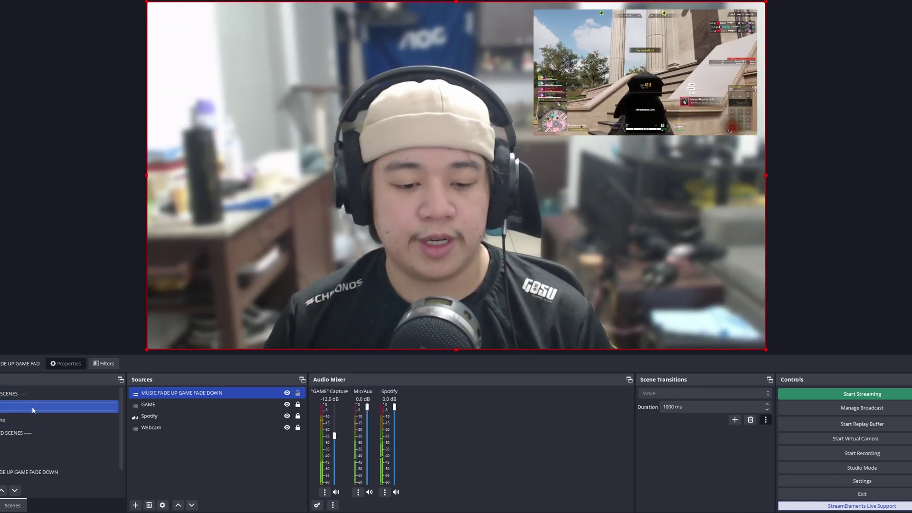
pyautogui.click(30, 419)
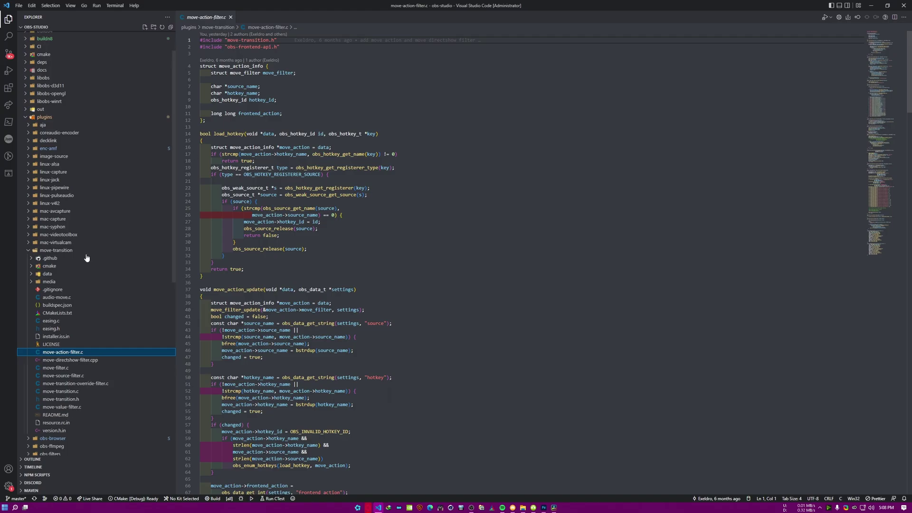
# - Scroll through move-action-filter.c to show the move_action_info struct and load_hotkey function
pyautogui.scroll(-10, 370, 239)
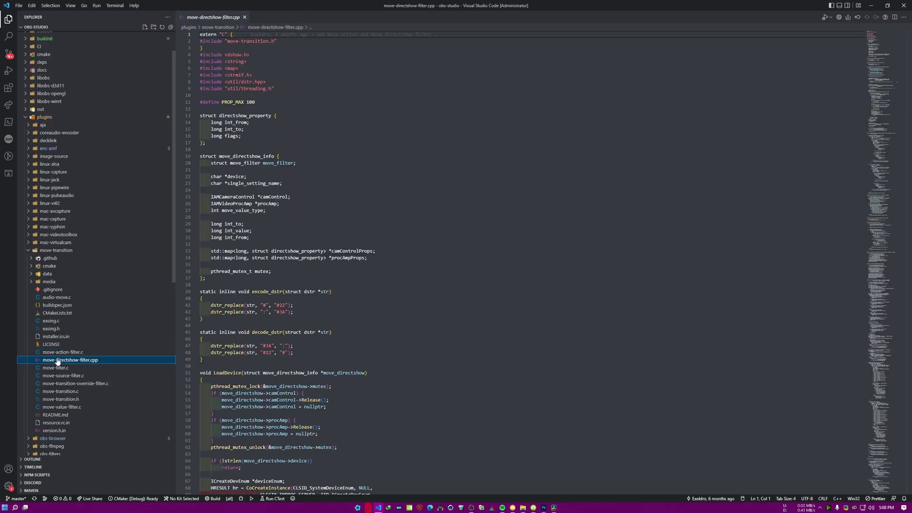
pyautogui.scroll(-6, 370, 239)
pyautogui.click(459, 319)
pyautogui.scroll(15, 459, 265)
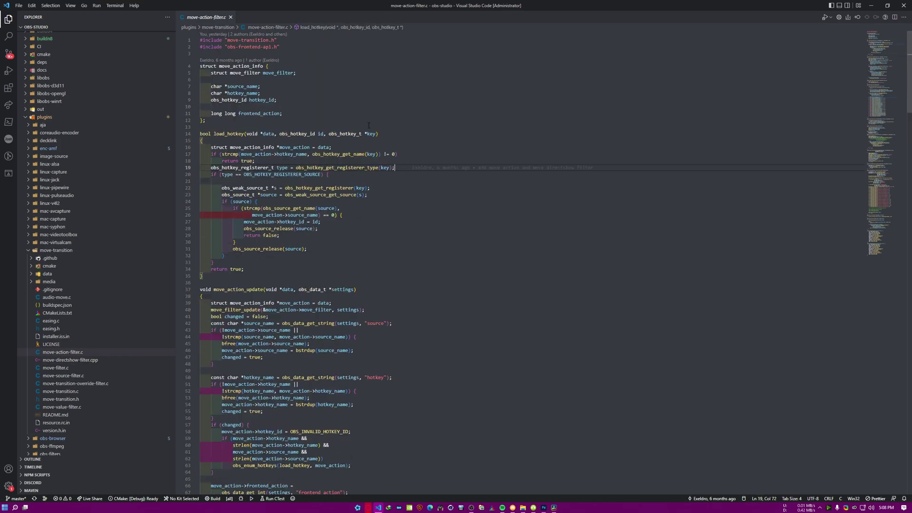